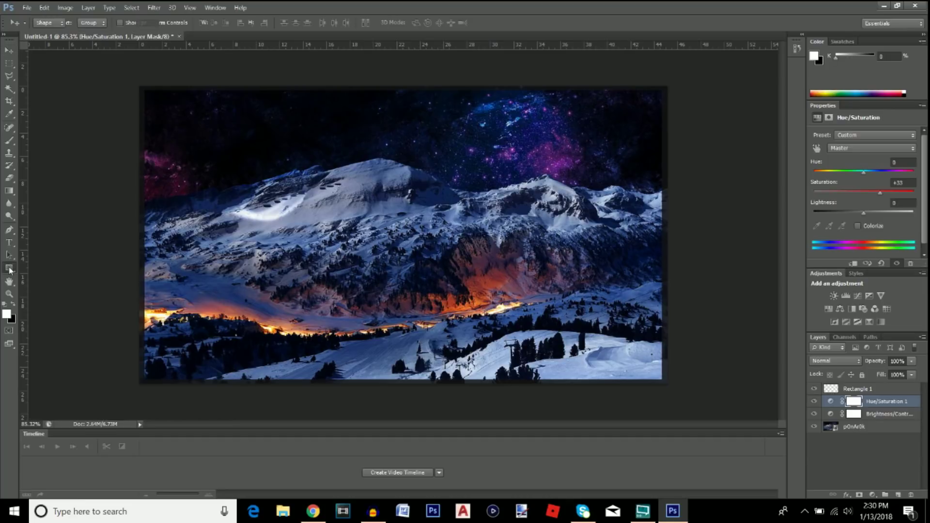
# Draw a canvas-wide rectangle and fill it with purple #5000aa
pyautogui.moveTo(128, 78); pyautogui.dragTo(686, 397)
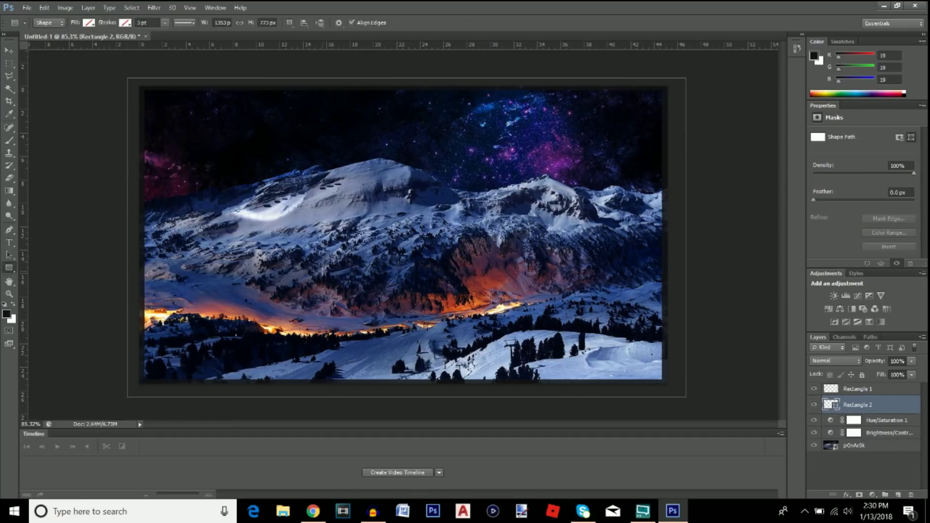
pyautogui.click(89, 23)
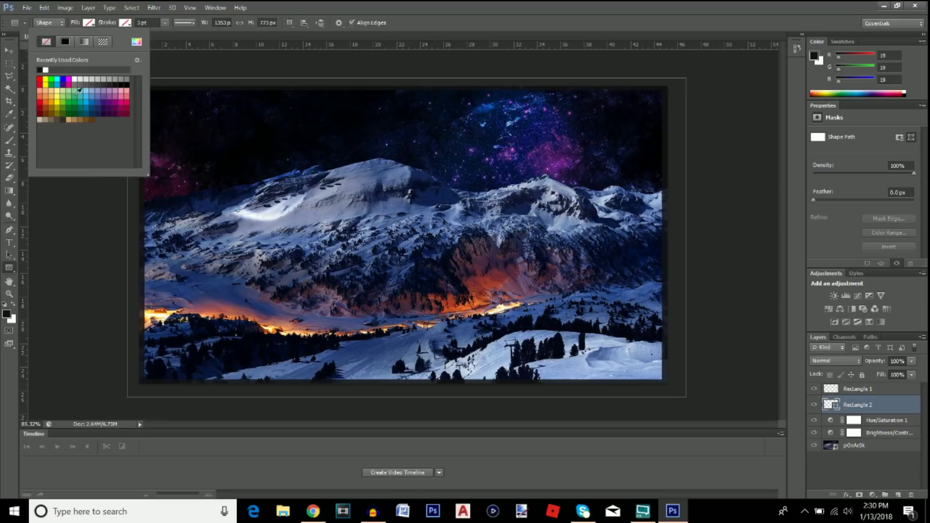
pyautogui.click(106, 102)
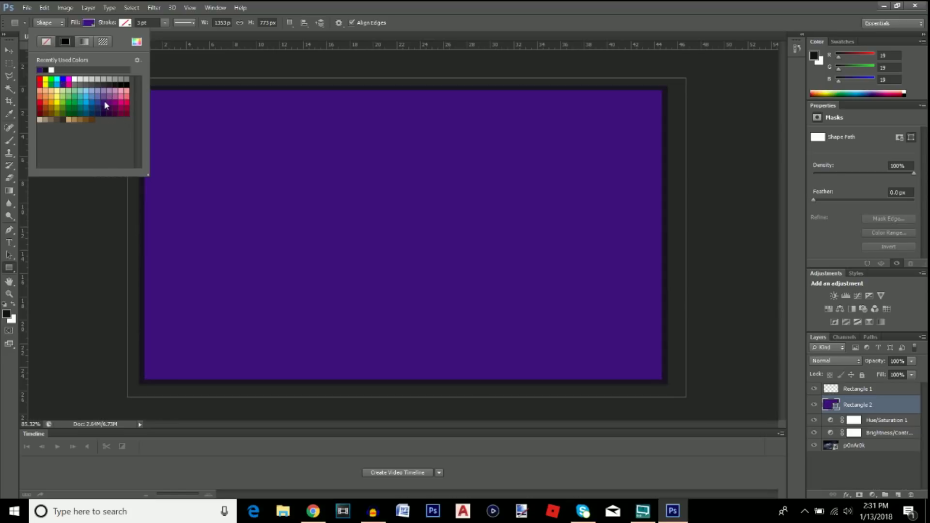
pyautogui.click(136, 43)
pyautogui.moveTo(526, 339)
pyautogui.mouseDown()
pyautogui.moveTo(552, 317)
pyautogui.moveTo(544, 303)
pyautogui.moveTo(557, 311)
pyautogui.mouseUp()
pyautogui.click(543, 318)
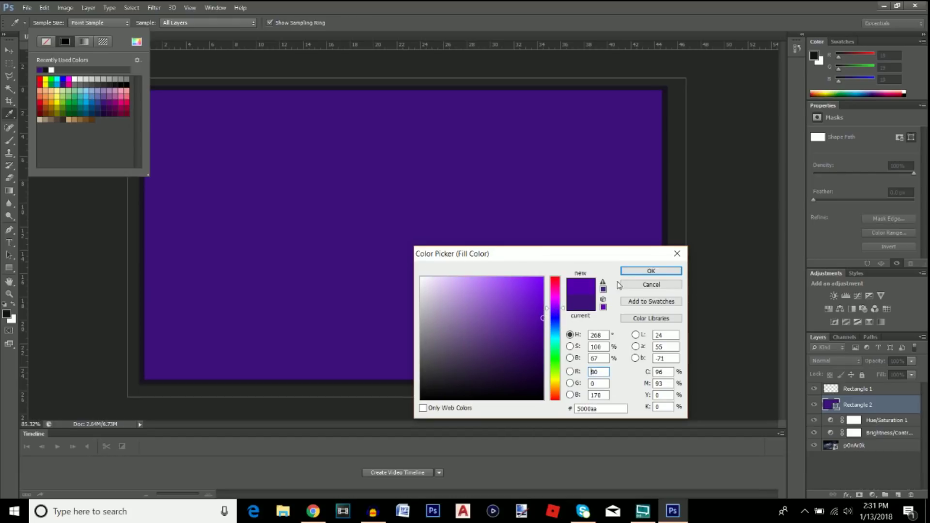
pyautogui.click(650, 271)
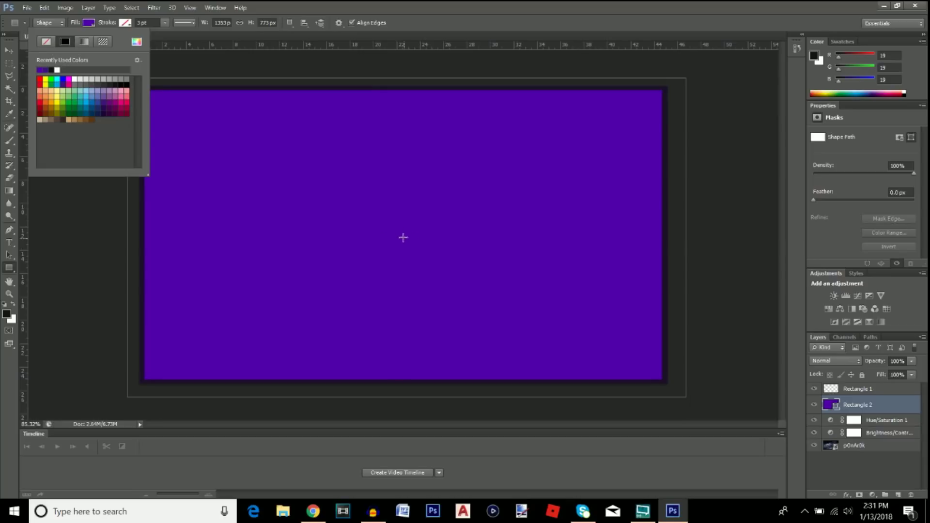
pyautogui.click(10, 50)
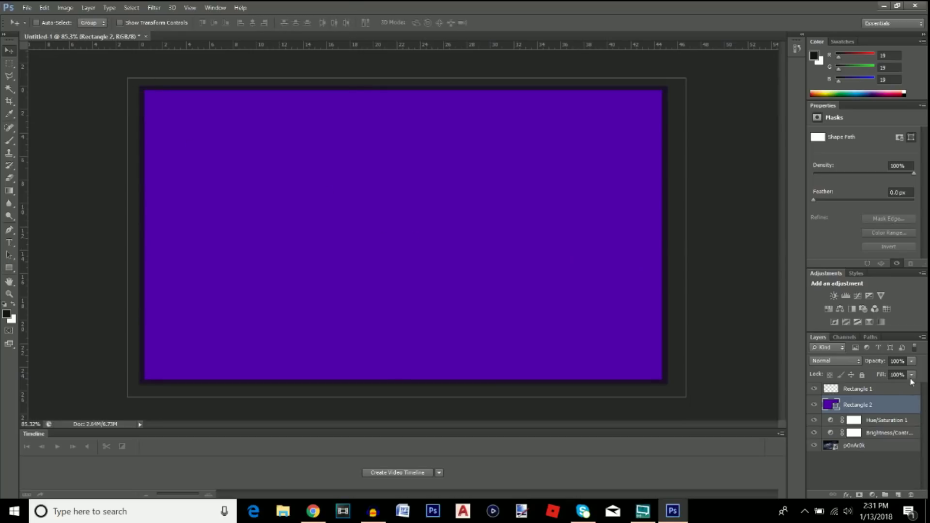
pyautogui.click(912, 361)
# Set Rectangle 2's layer opacity to 55%
pyautogui.click(896, 360)
pyautogui.write('60')
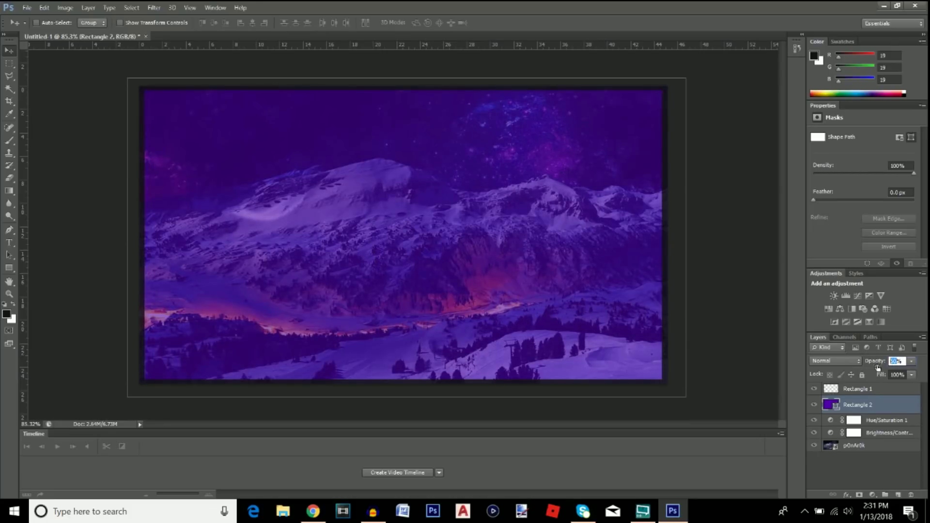
pyautogui.write('0')
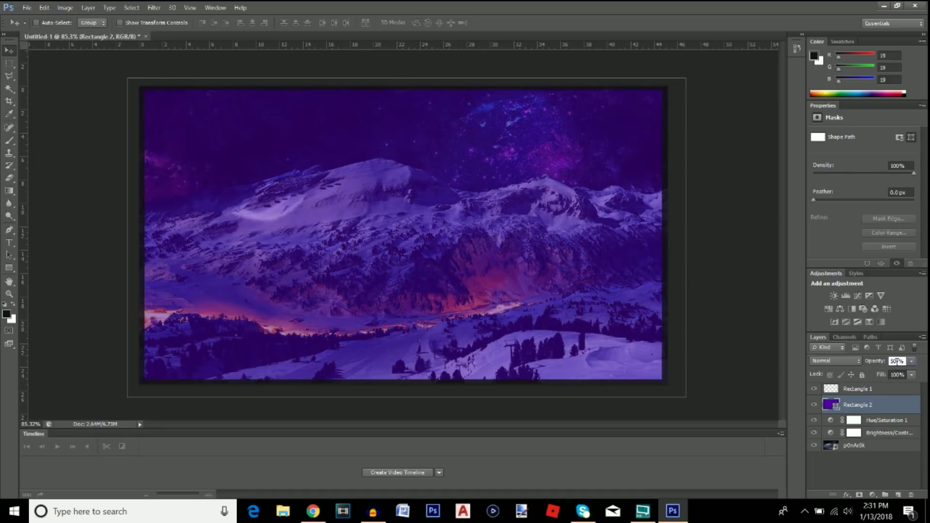
pyautogui.write('70')
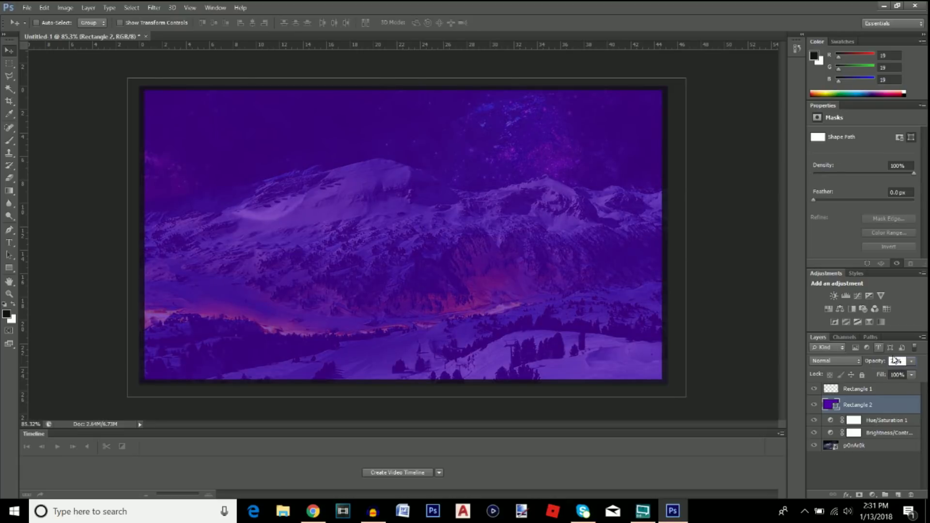
pyautogui.write('55')
pyautogui.press('Return')
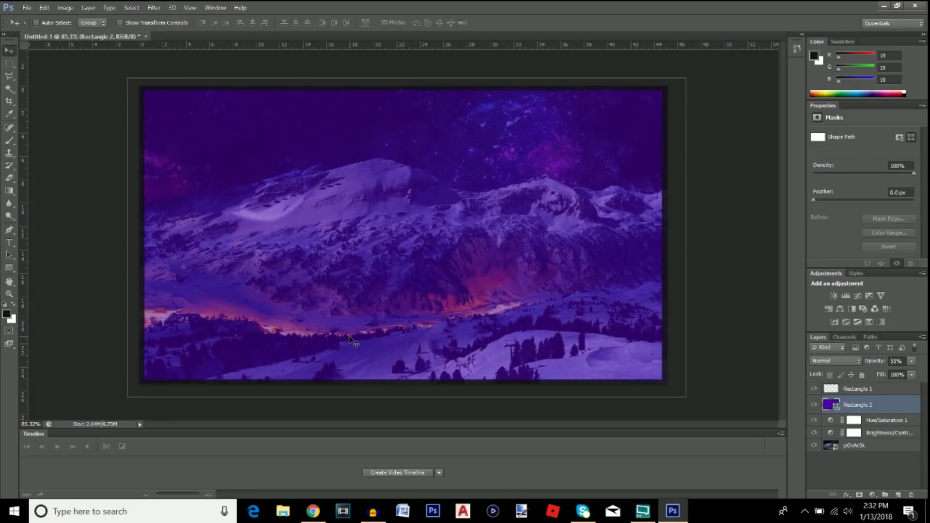
# In Chrome, go from the Aldo the Apache results to The Light Font page on dafont
pyautogui.click(313, 511)
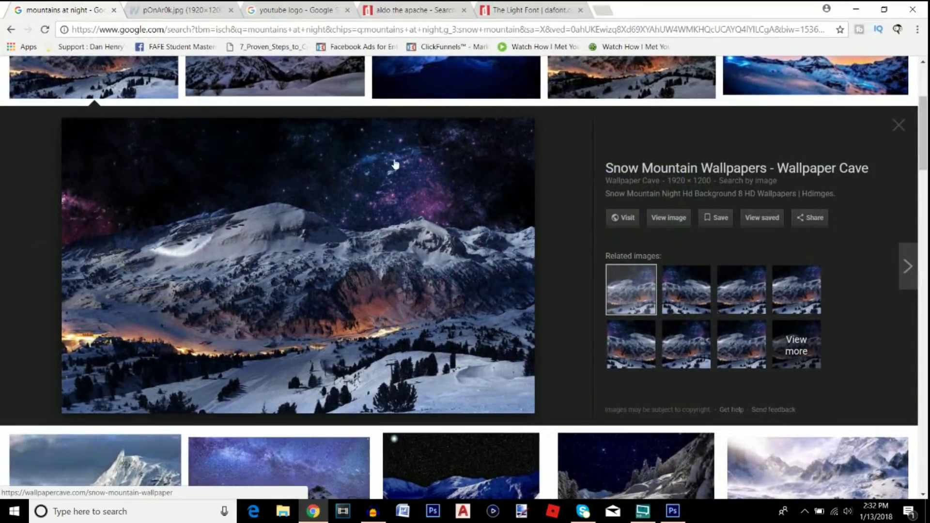
pyautogui.click(413, 9)
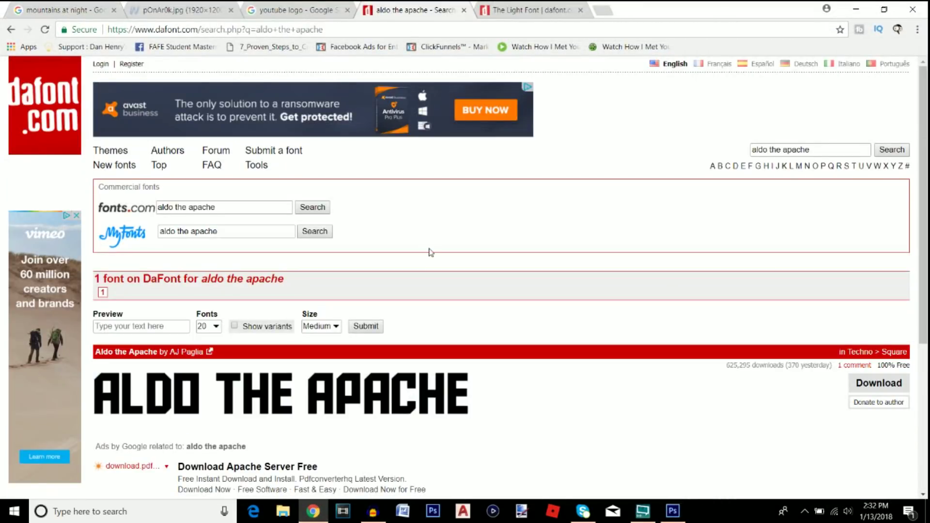
pyautogui.scroll(-3, 427, 252)
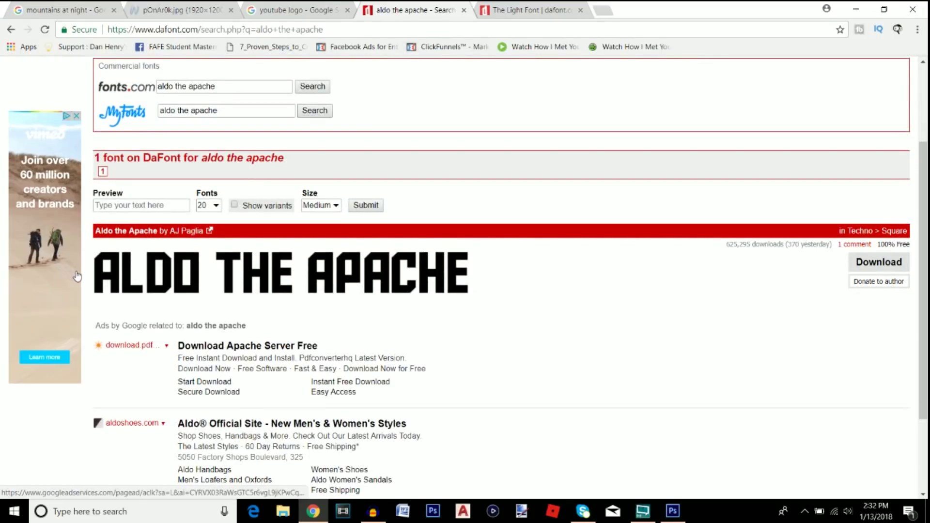
pyautogui.click(528, 6)
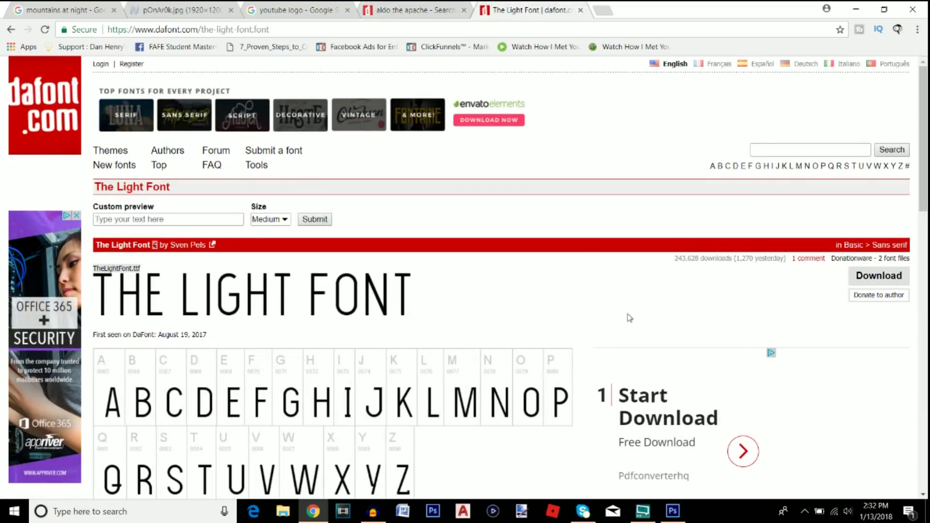
# Download The Light Font, preview TheLightFont.ttf, close the preview and archive, and minimize Chrome
pyautogui.click(885, 278)
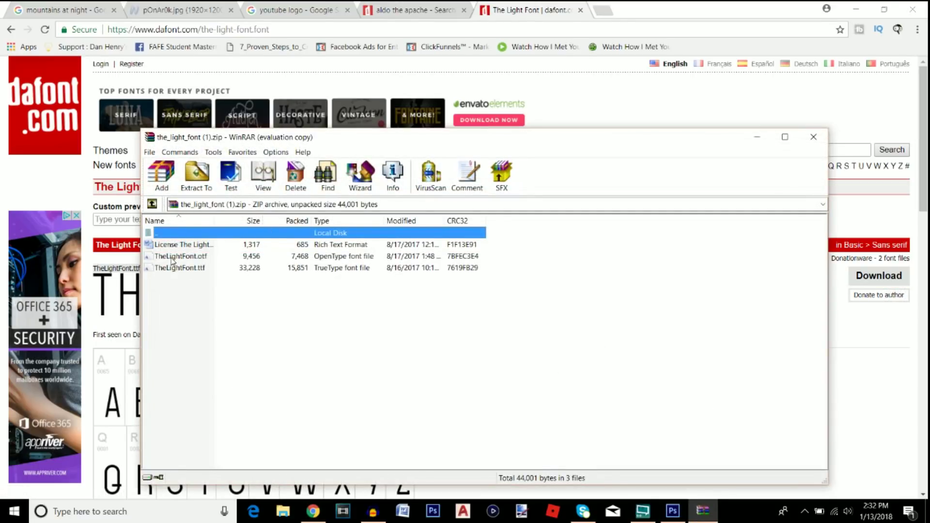
pyautogui.click(546, 316)
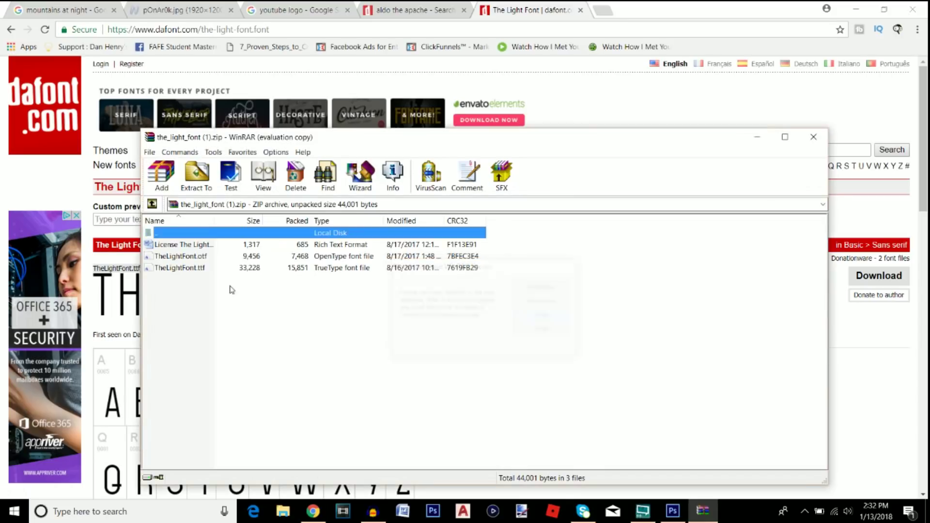
pyautogui.doubleClick(193, 269)
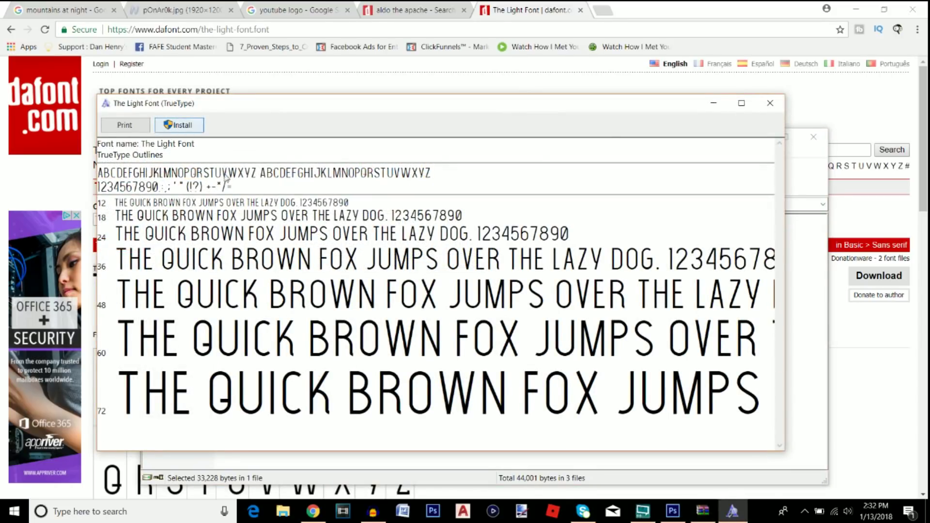
pyautogui.click(773, 108)
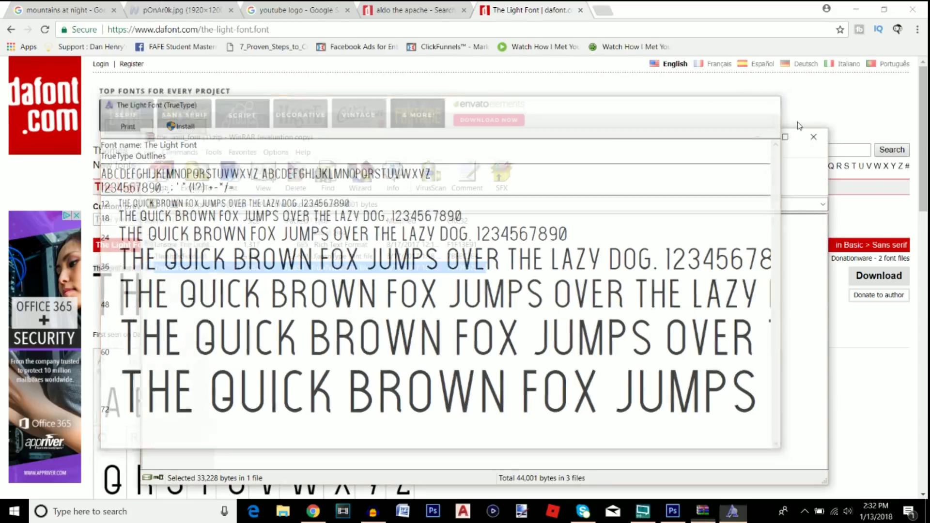
pyautogui.click(813, 137)
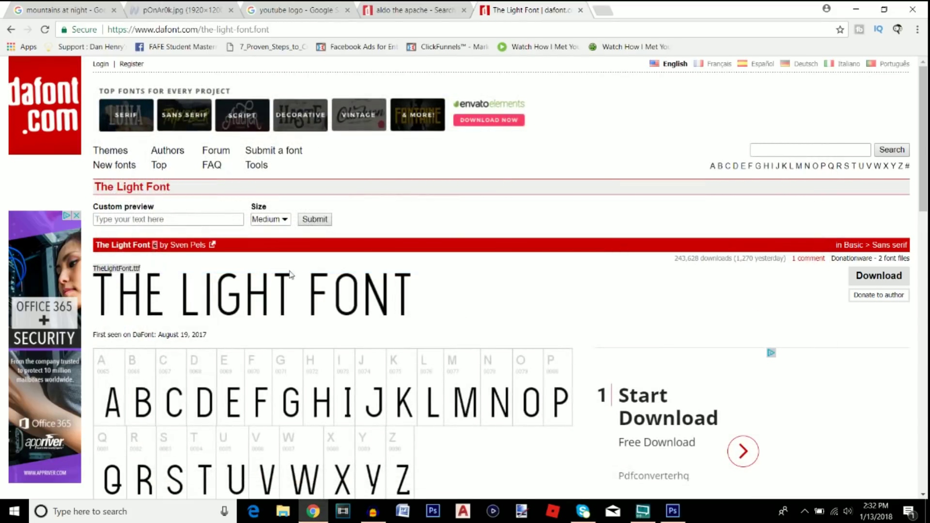
pyautogui.click(417, 10)
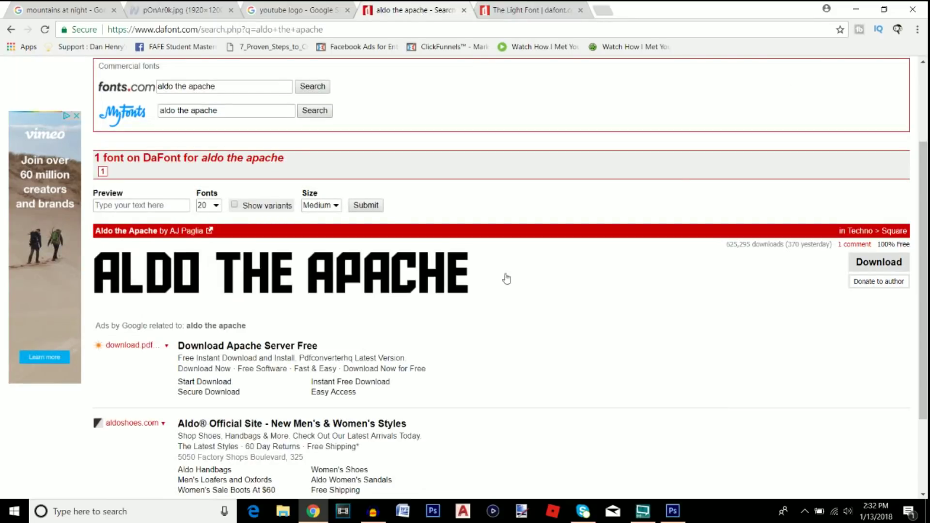
pyautogui.click(856, 9)
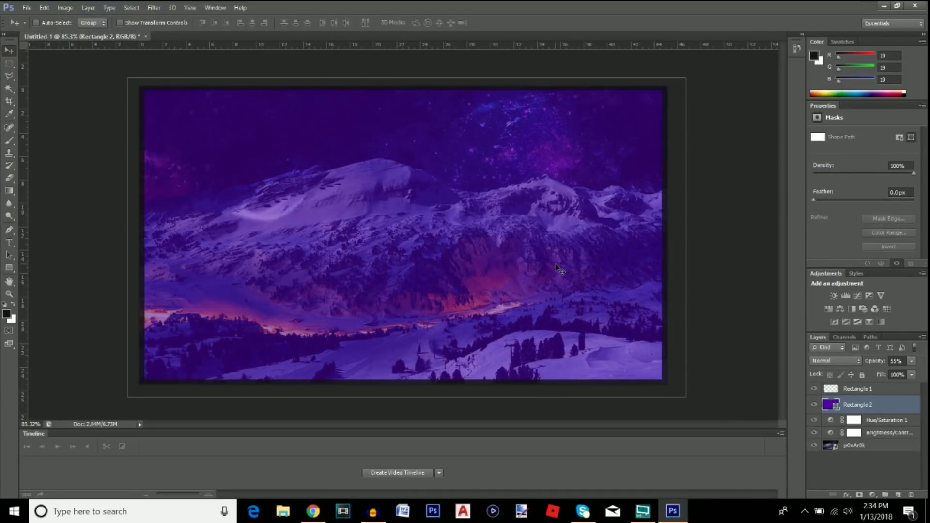
# On a new layer, type CUSTOM on the canvas and select the whole word
pyautogui.click(898, 495)
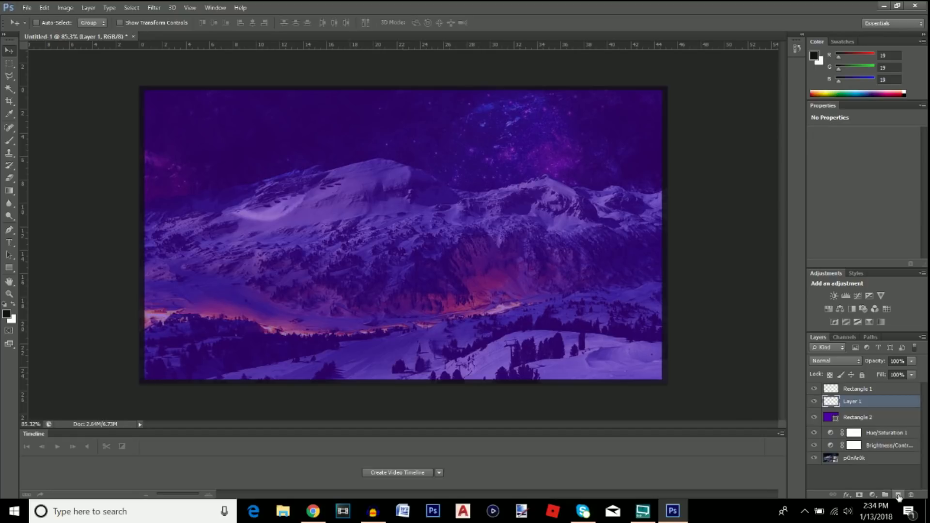
pyautogui.click(9, 244)
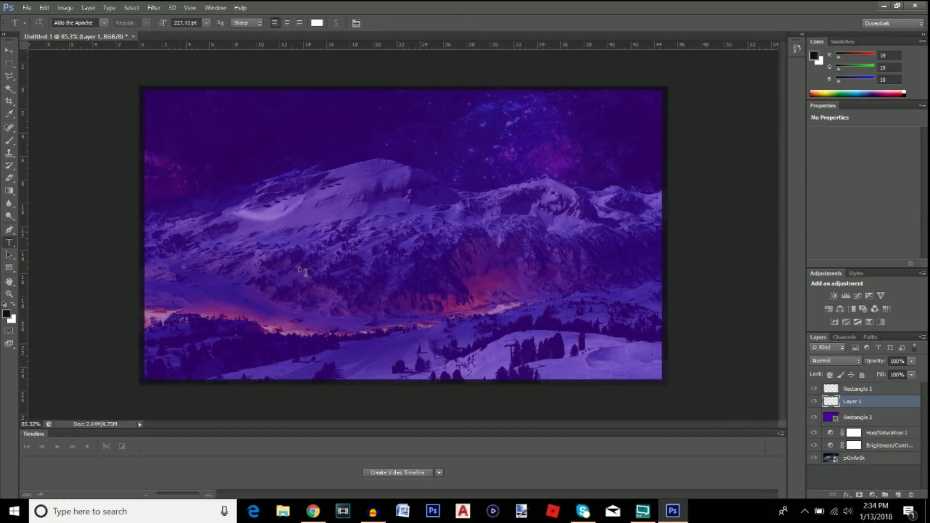
pyautogui.click(309, 236)
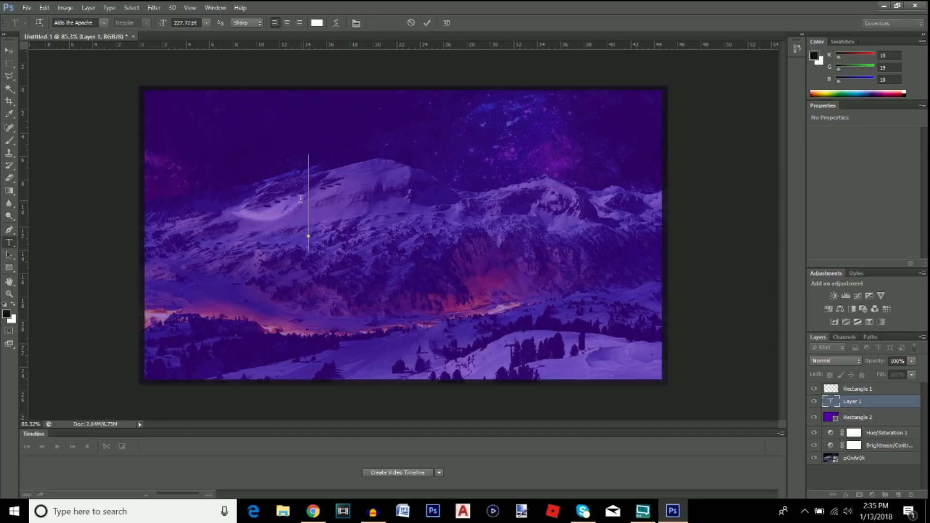
pyautogui.write('CUSTOM')
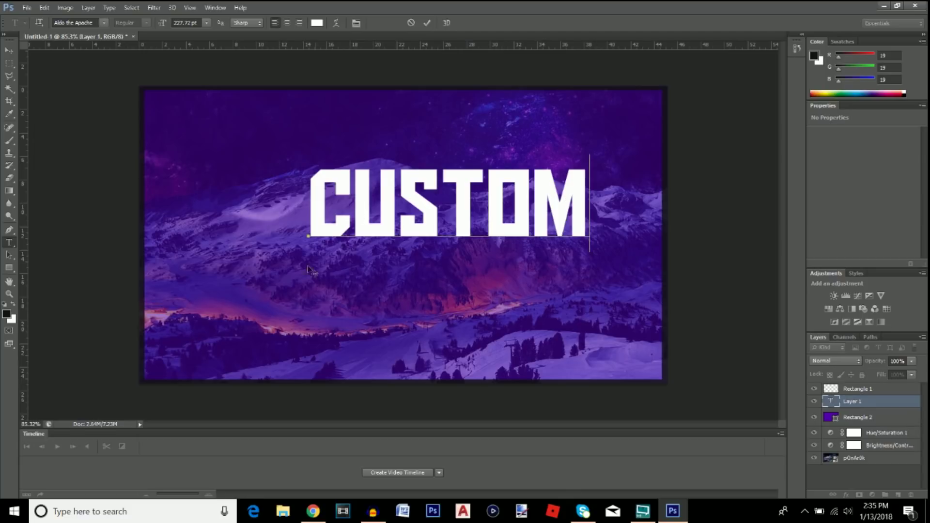
pyautogui.moveTo(585, 200); pyautogui.dragTo(299, 199)
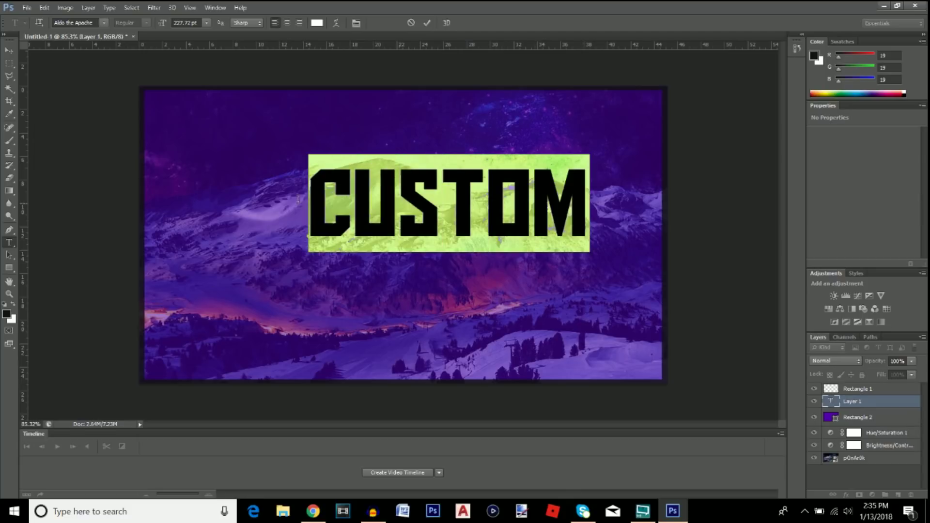
# Set the CUSTOM text to The Light Font at 200 pt and commit it
pyautogui.click(104, 23)
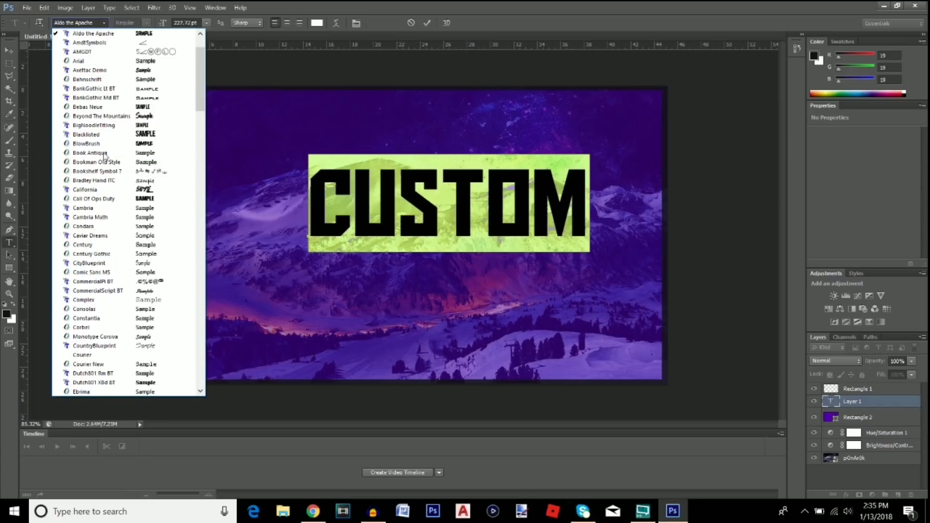
pyautogui.scroll(-9, 109, 134)
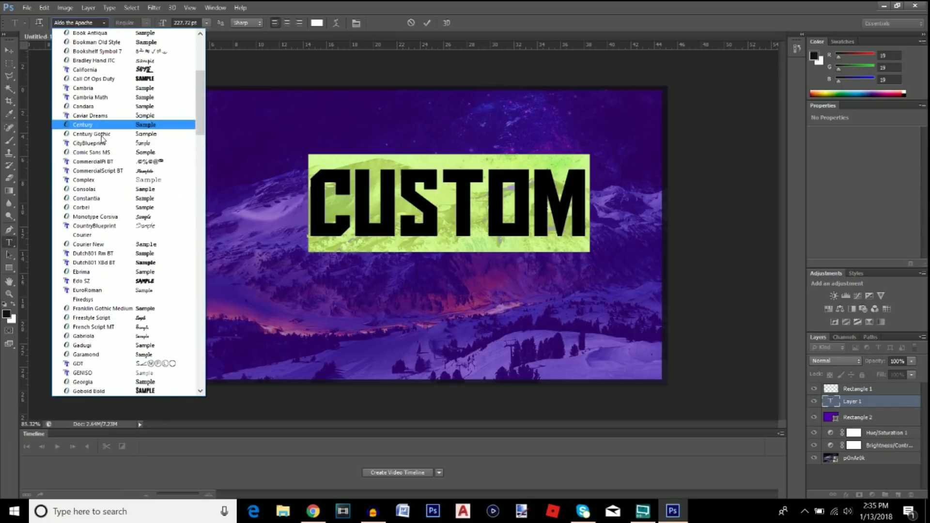
pyautogui.moveTo(201, 118); pyautogui.dragTo(194, 325)
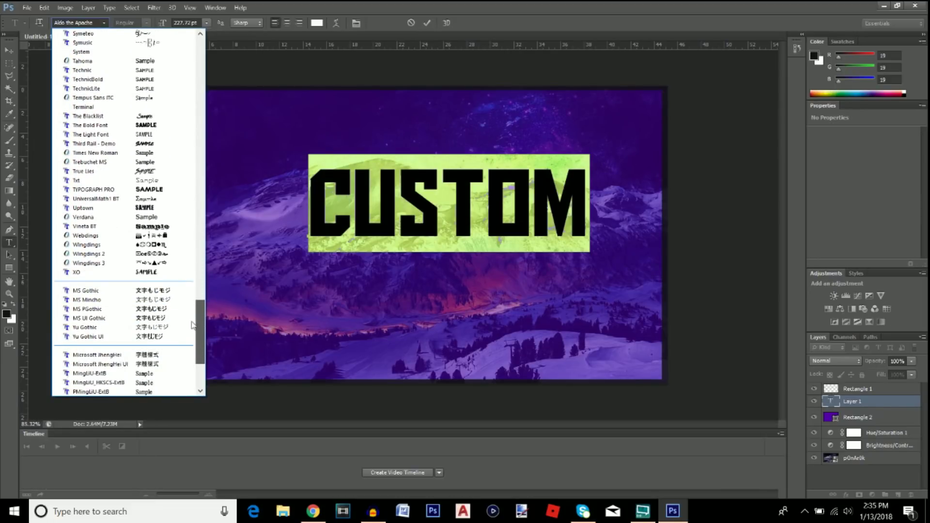
pyautogui.click(111, 136)
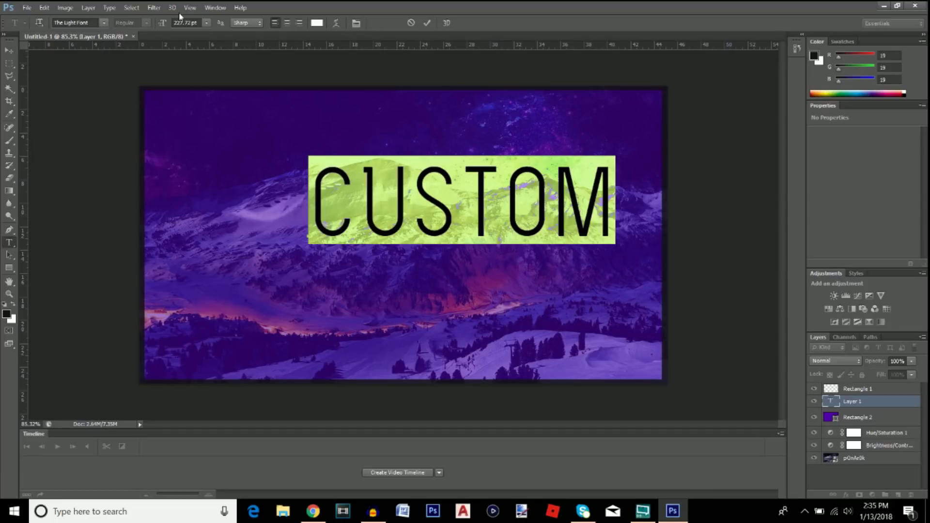
pyautogui.click(191, 23)
pyautogui.write('200')
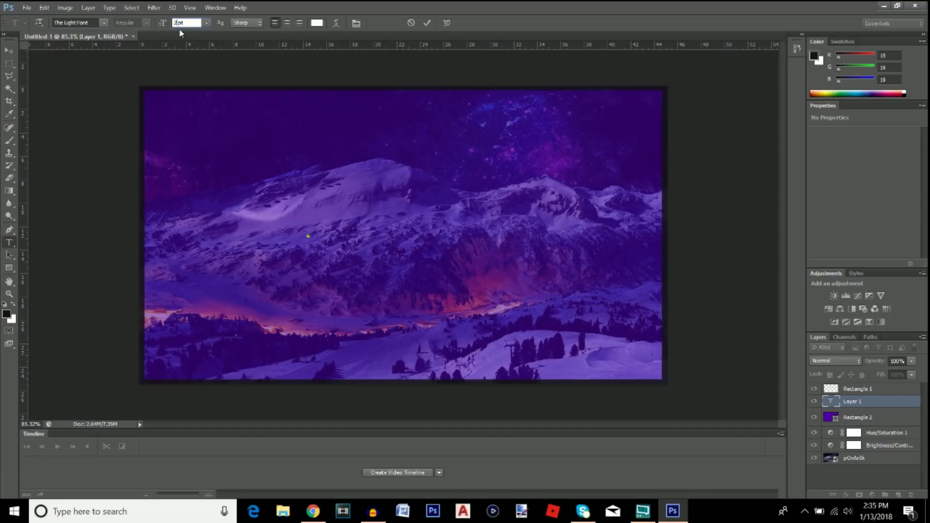
pyautogui.click(9, 50)
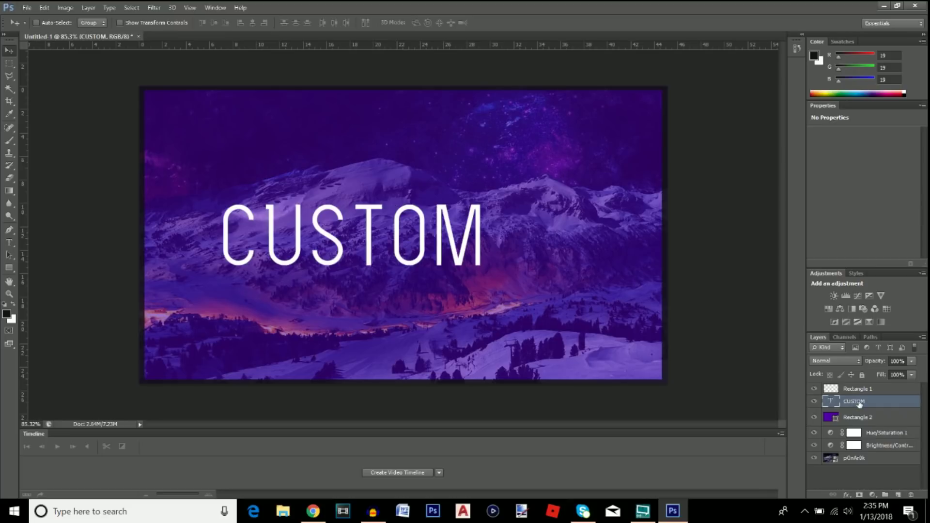
# Open the CUSTOM layer's Blending Options and add a 1 px stroke
pyautogui.rightClick(863, 405)
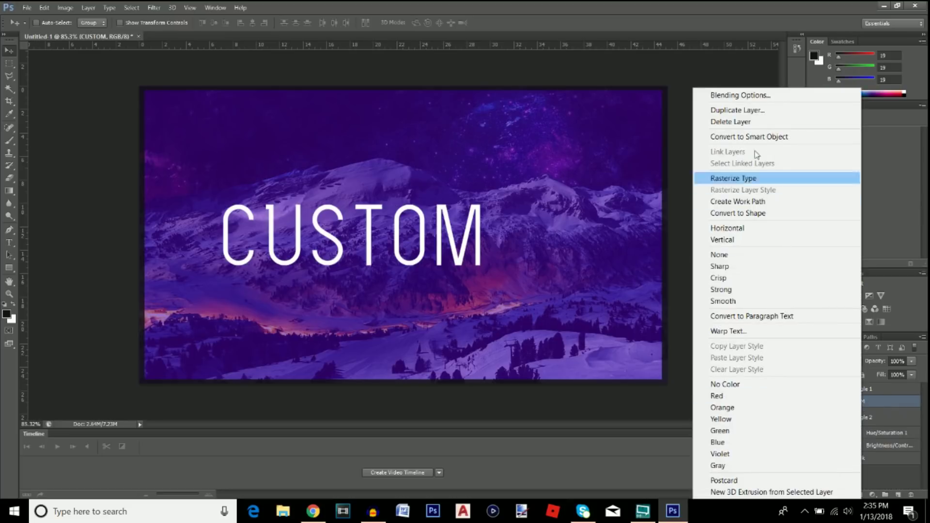
pyautogui.click(740, 95)
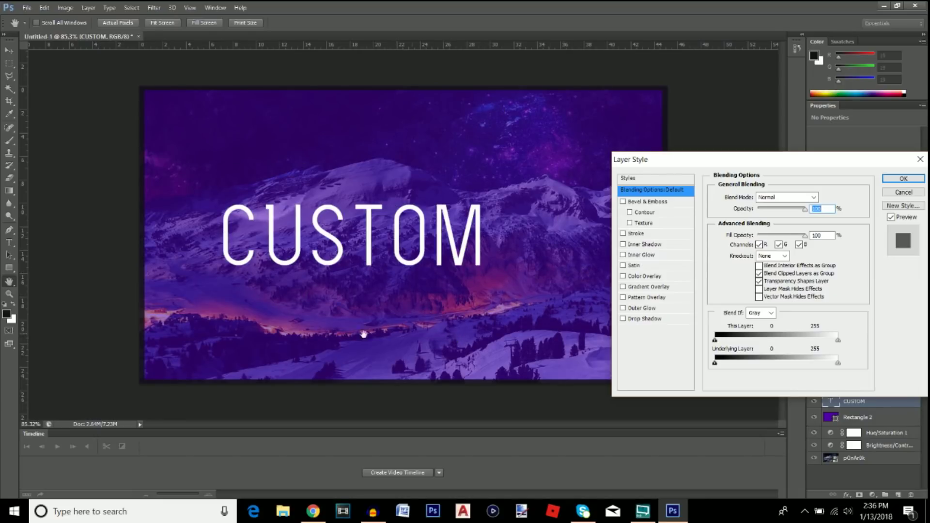
pyautogui.click(623, 235)
pyautogui.click(636, 234)
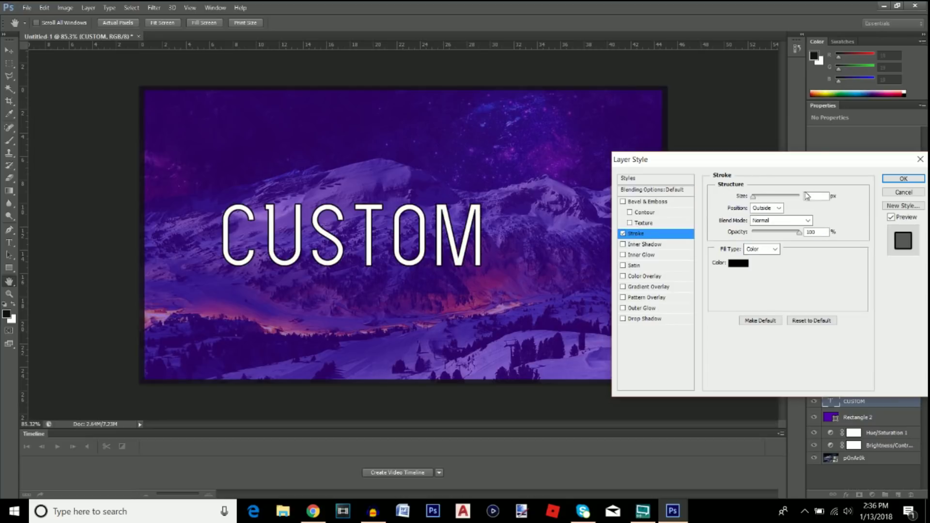
pyautogui.write('1')
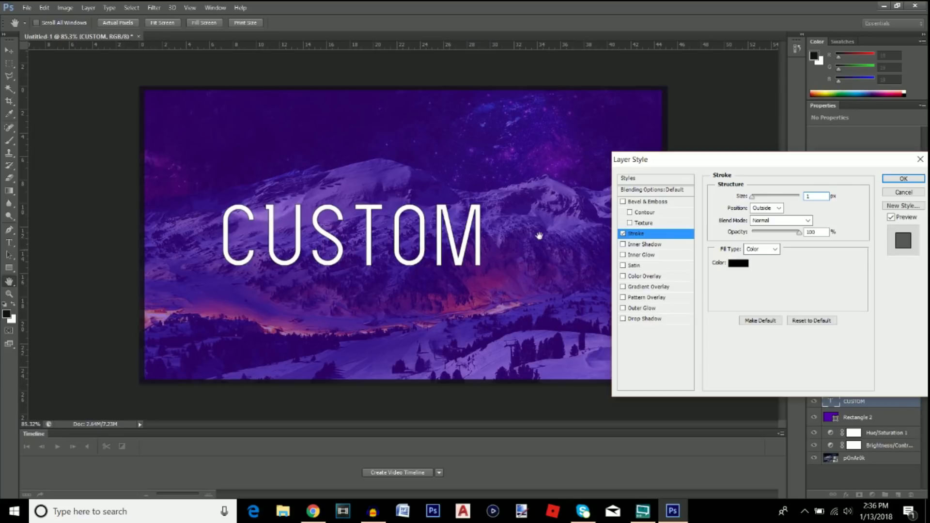
pyautogui.write('5')
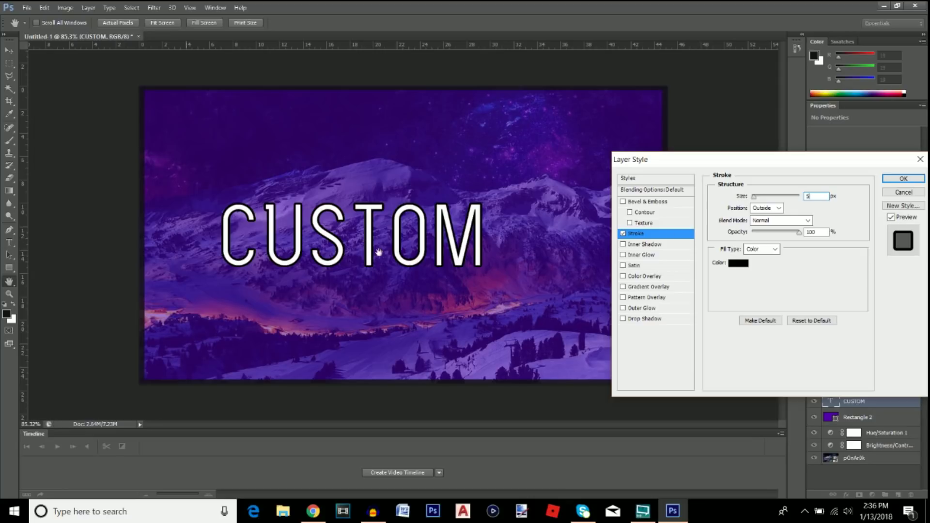
pyautogui.write('1')
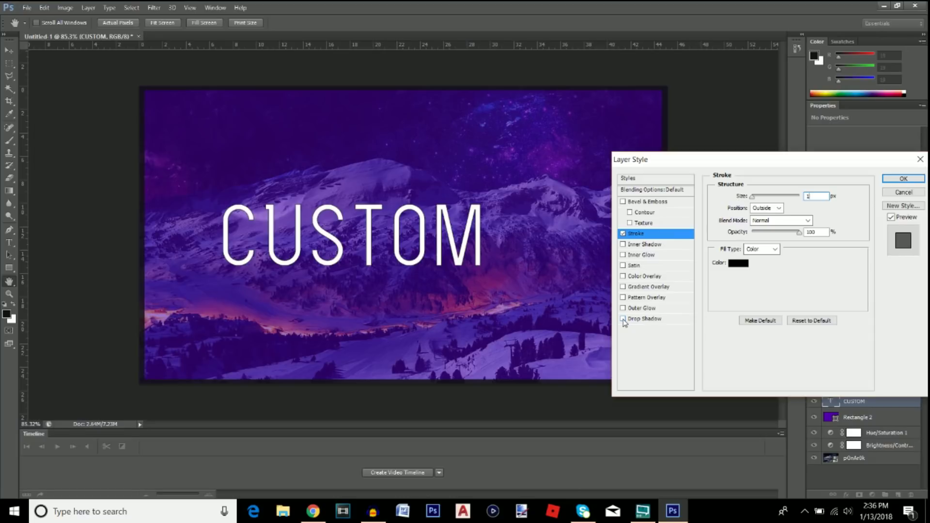
# Add a drop shadow with opacity 100, distance 4, spread 45, size 6, and apply
pyautogui.click(643, 318)
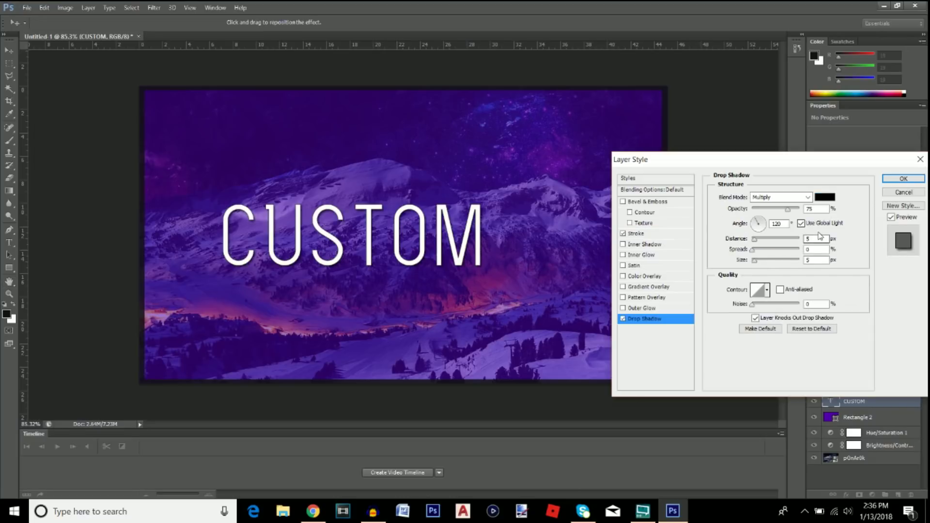
pyautogui.moveTo(789, 209); pyautogui.dragTo(801, 209)
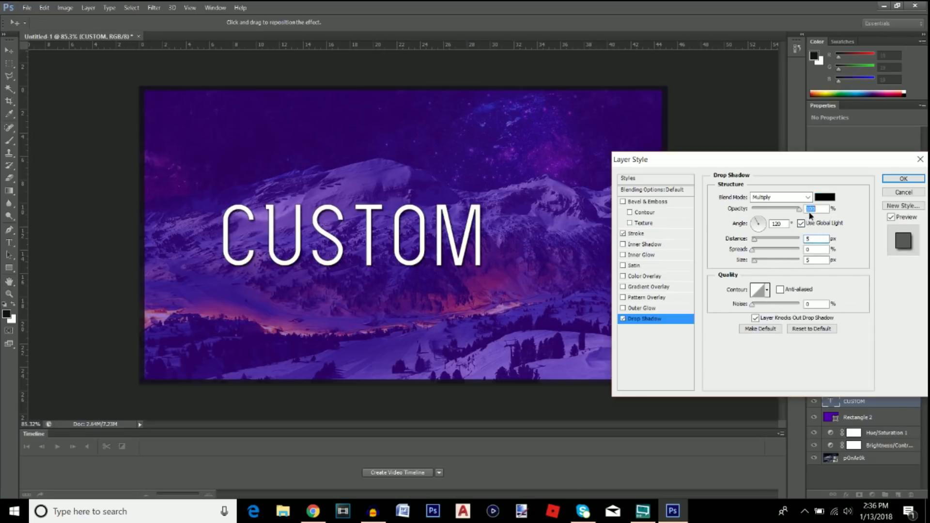
pyautogui.write('4')
pyautogui.click(806, 250)
pyautogui.write('45')
pyautogui.press('Tab')
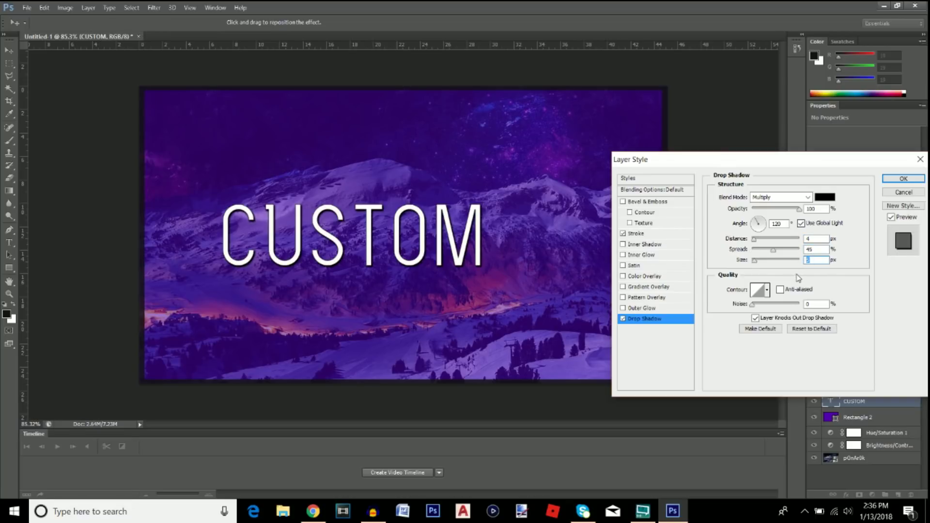
pyautogui.write('6')
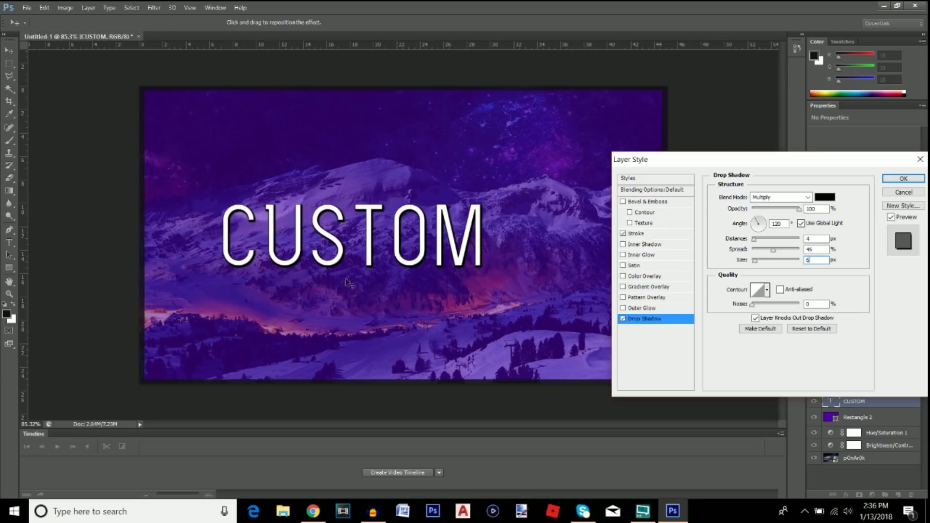
pyautogui.click(904, 182)
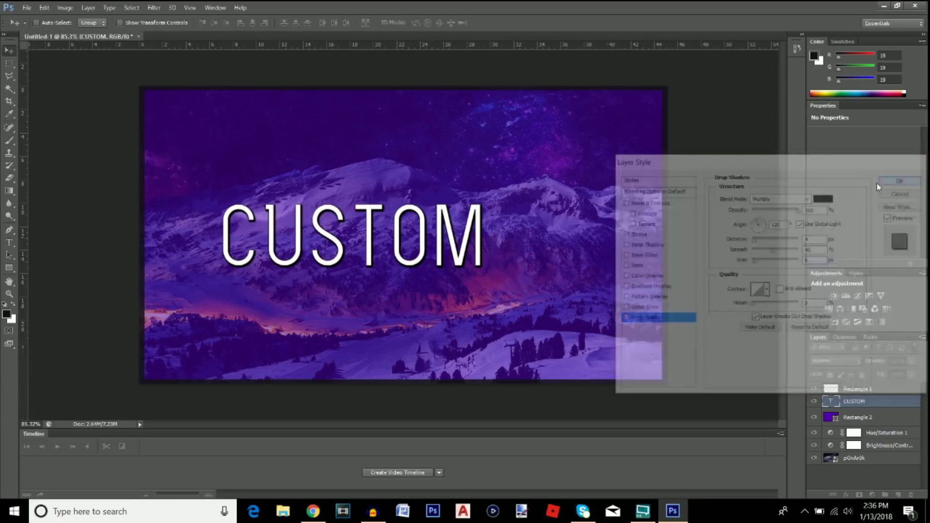
# Reposition the CUSTOM text and duplicate its layer
pyautogui.moveTo(396, 248); pyautogui.dragTo(412, 226)
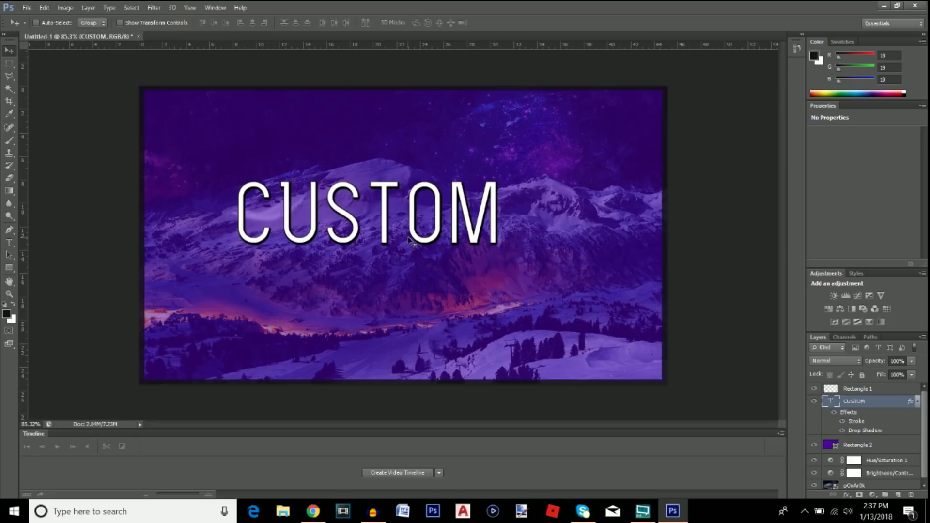
pyautogui.moveTo(417, 223); pyautogui.dragTo(419, 231)
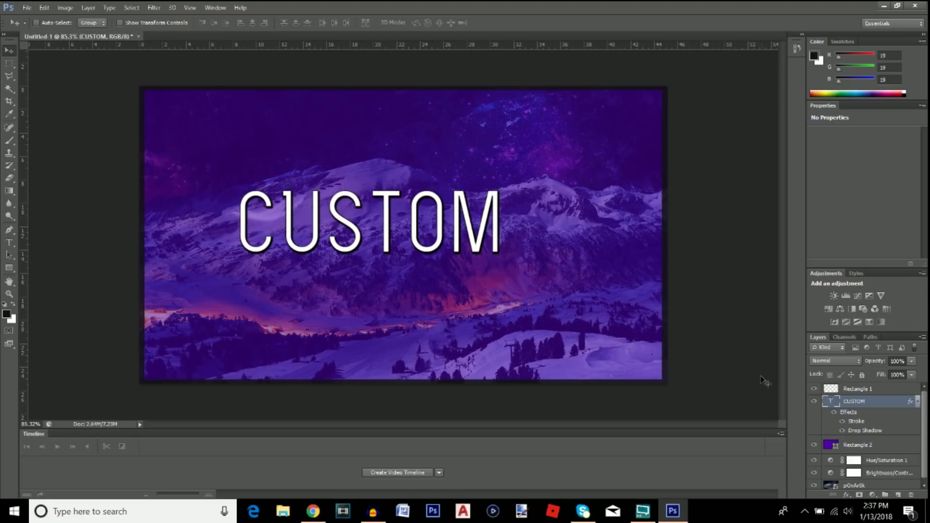
pyautogui.rightClick(862, 404)
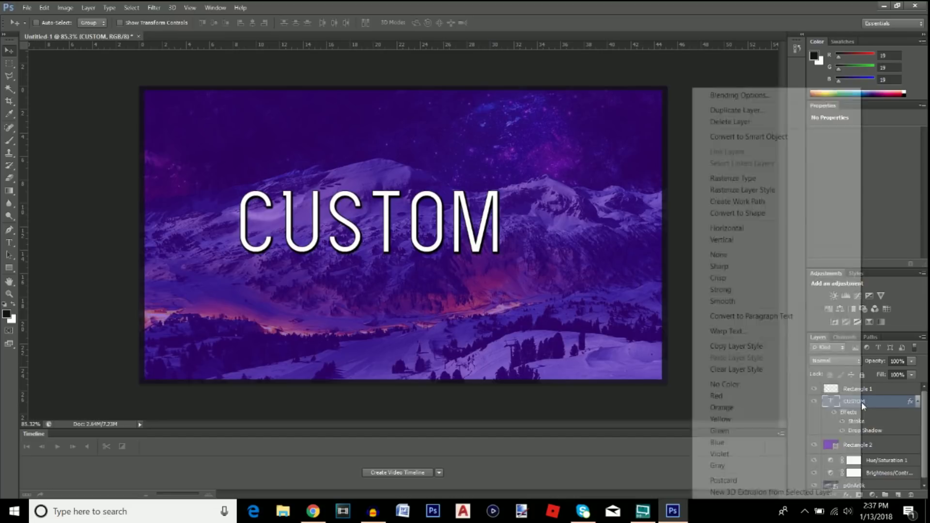
pyautogui.click(763, 111)
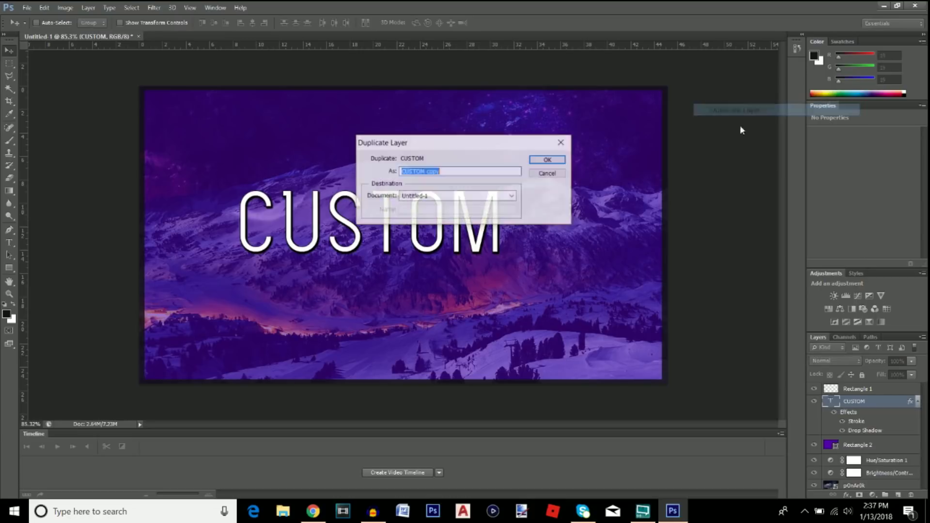
pyautogui.click(550, 160)
# Drag the CUSTOM copy below the original and select its text
pyautogui.moveTo(409, 212); pyautogui.dragTo(378, 294)
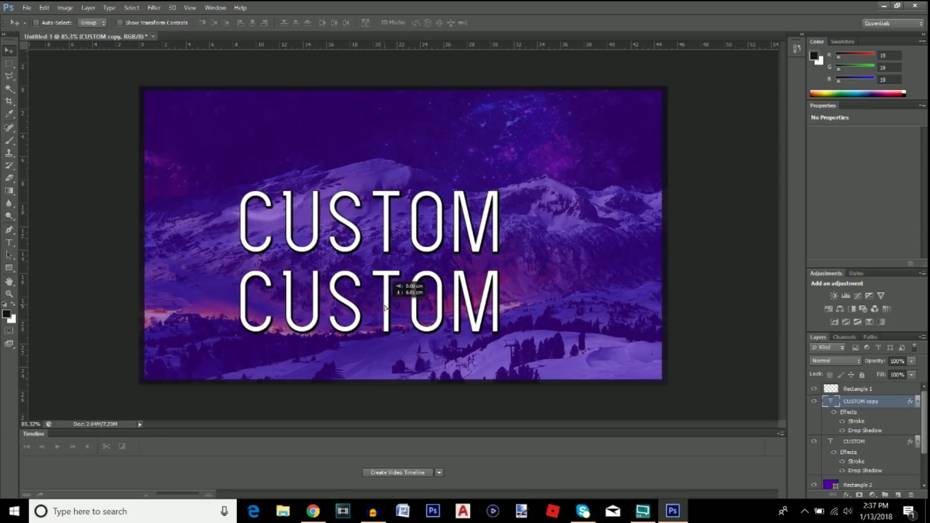
pyautogui.click(10, 244)
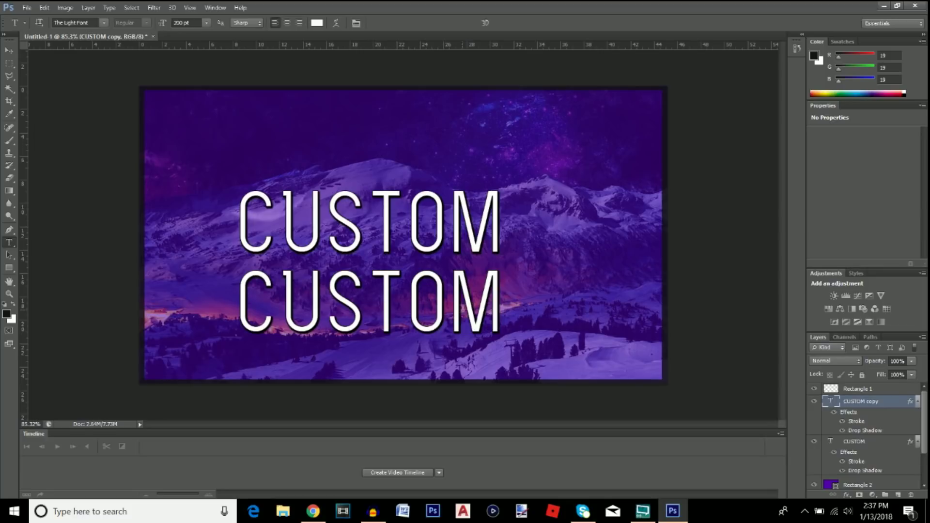
pyautogui.moveTo(490, 307); pyautogui.dragTo(192, 302)
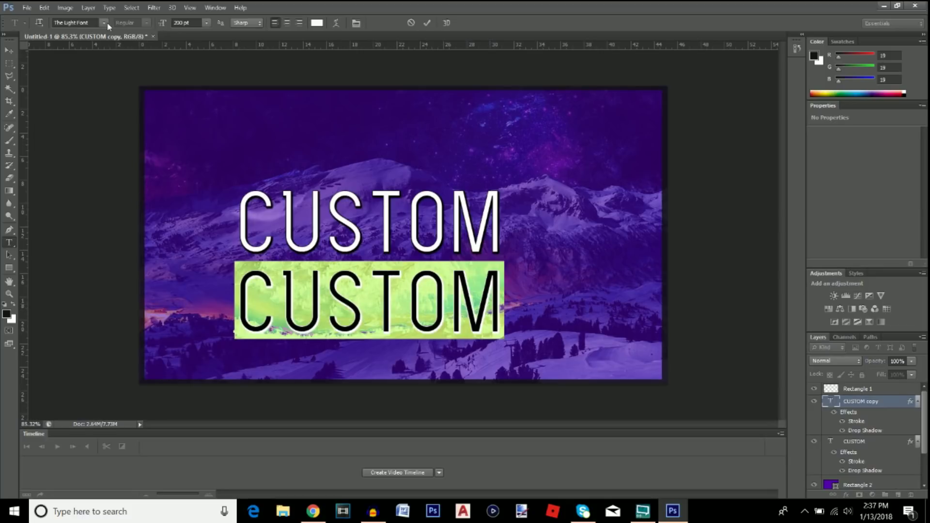
# Change the selected second-line text to the Aldo the Apache font
pyautogui.click(107, 24)
pyautogui.moveTo(203, 345); pyautogui.dragTo(203, 68)
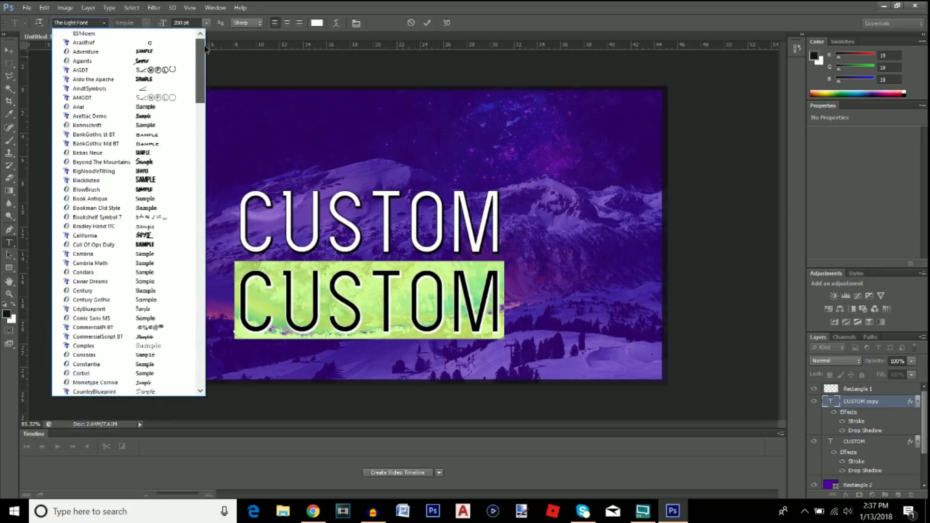
pyautogui.click(127, 79)
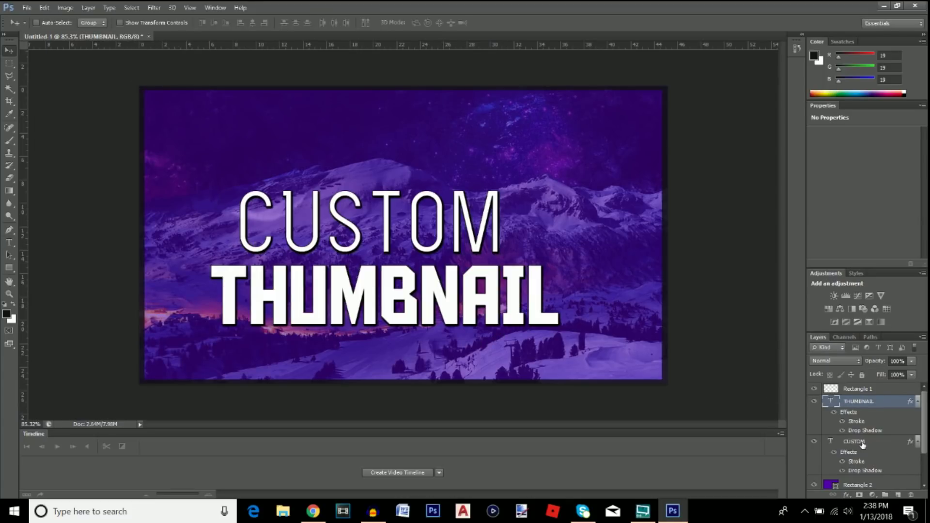
# Insert spaces between CUSTOM's letters and shift the CUSTOM line slightly left
pyautogui.click(854, 441)
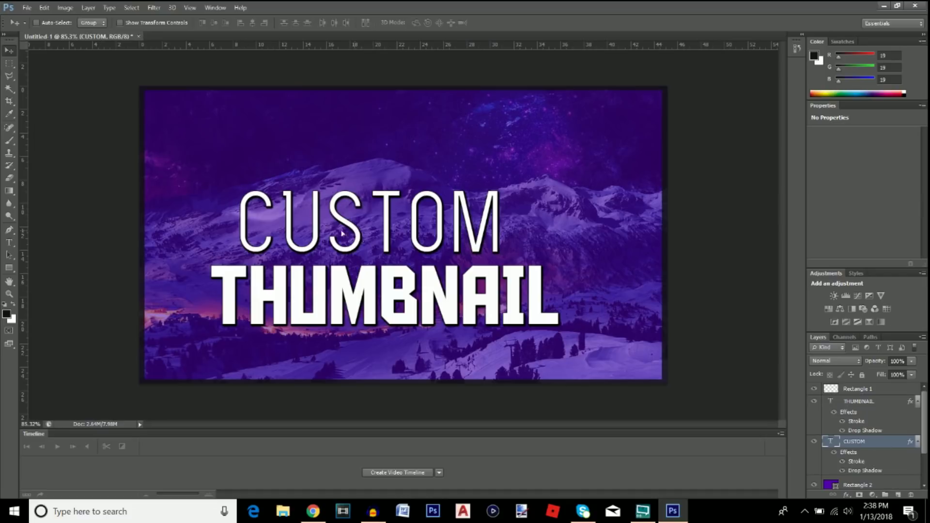
pyautogui.moveTo(343, 234); pyautogui.dragTo(320, 234)
pyautogui.click(9, 242)
pyautogui.click(257, 225)
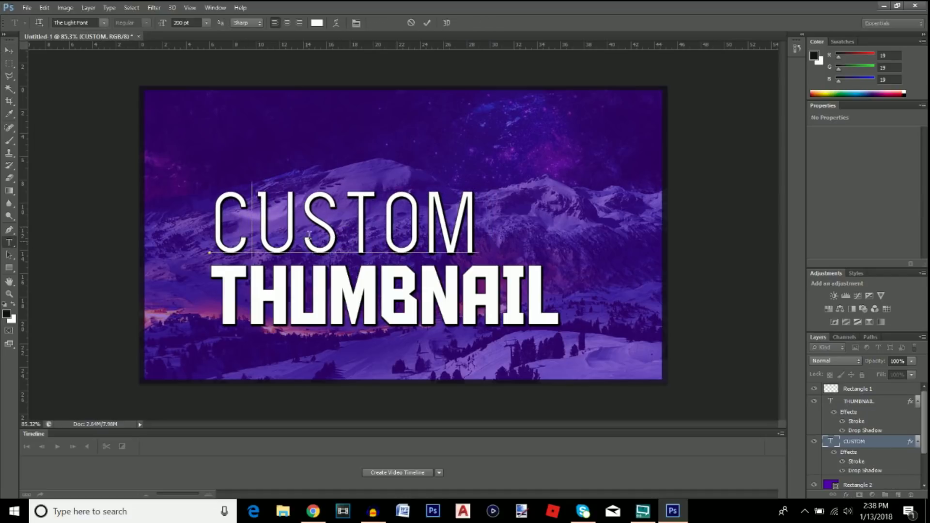
pyautogui.click(376, 223)
pyautogui.click(438, 223)
pyautogui.click(493, 222)
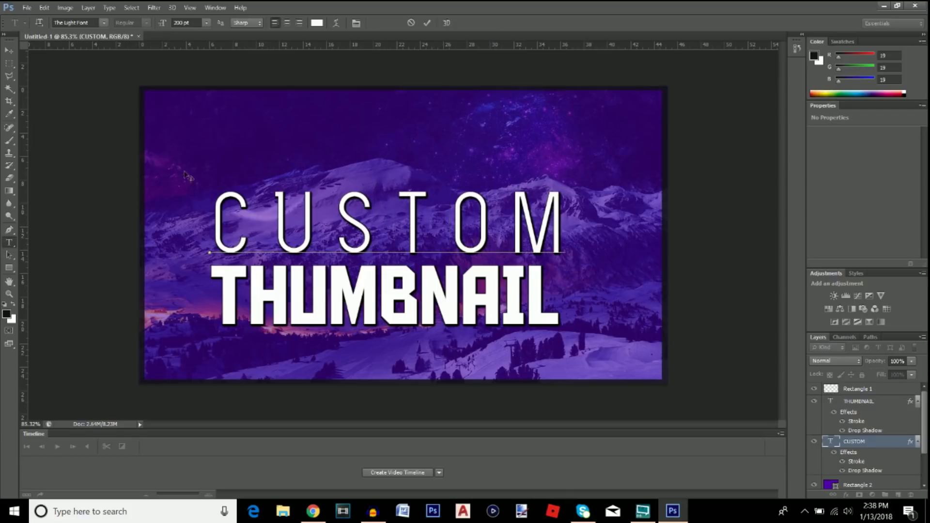
pyautogui.click(9, 50)
pyautogui.moveTo(386, 249); pyautogui.dragTo(381, 249)
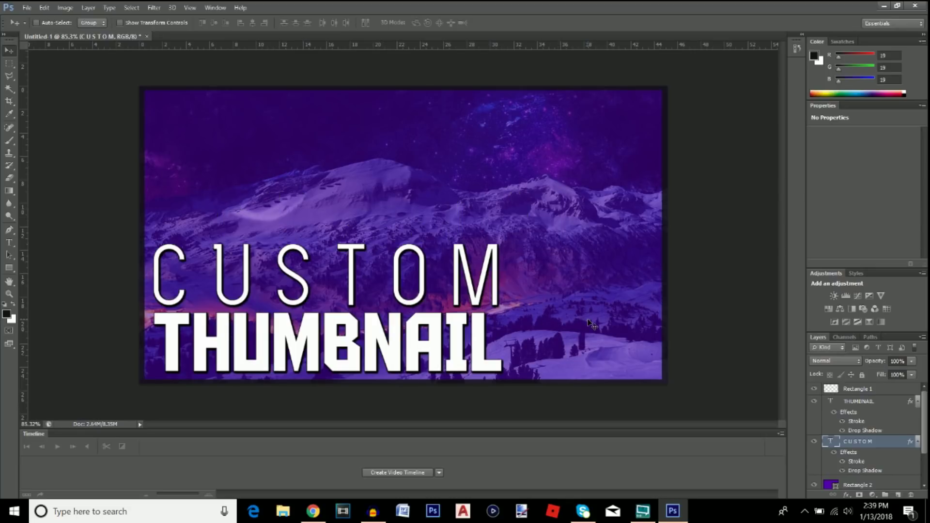
pyautogui.click(313, 511)
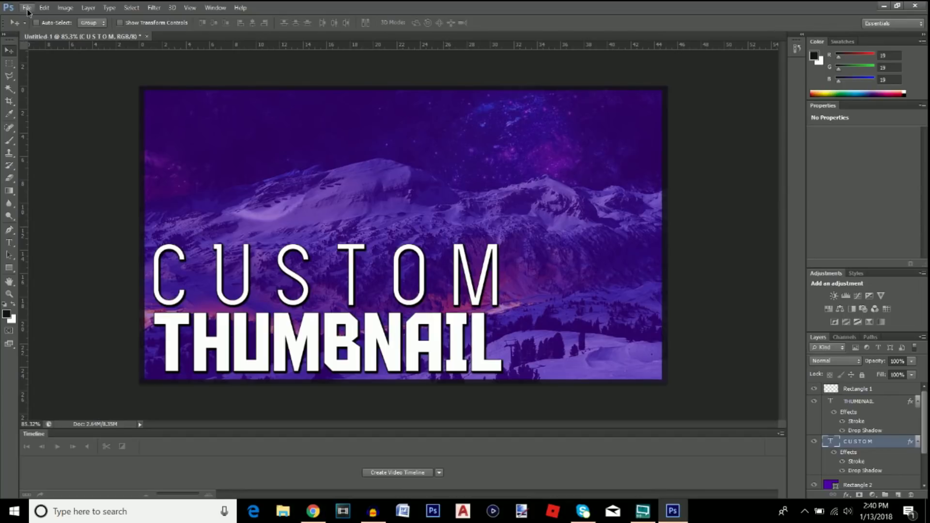
# Place youtube_2017_logo_old_elements from the Desktop and move it near the canvas top
pyautogui.click(27, 8)
pyautogui.click(38, 205)
pyautogui.scroll(-5, 477, 225)
pyautogui.scroll(-10, 476, 231)
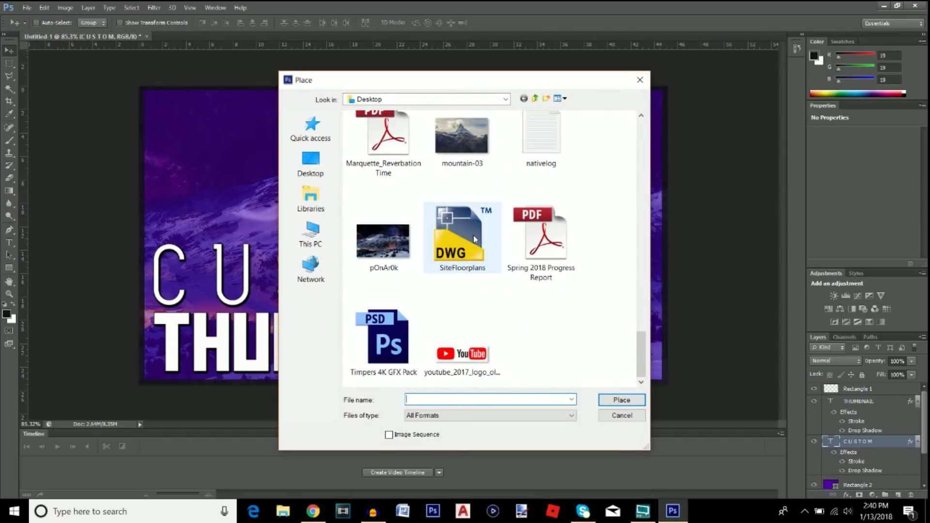
pyautogui.click(462, 356)
pyautogui.click(625, 401)
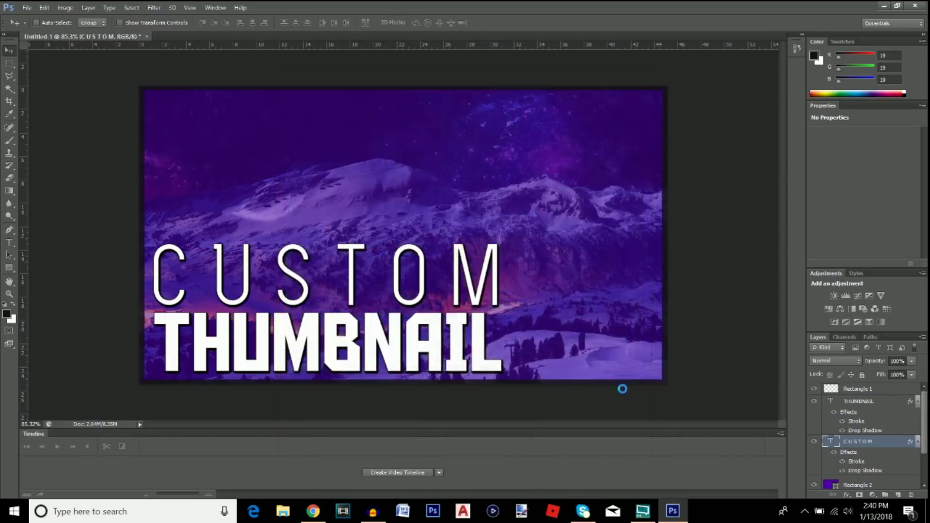
pyautogui.moveTo(391, 213); pyautogui.dragTo(394, 138)
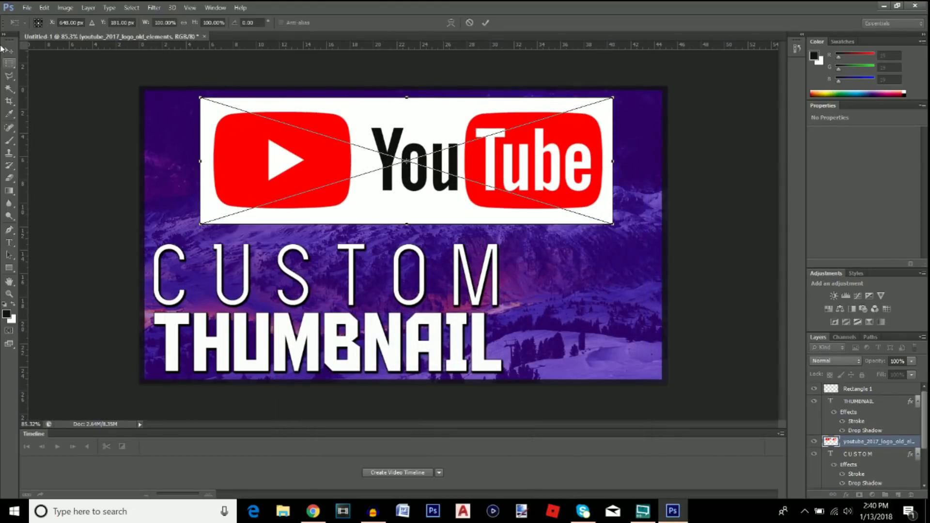
pyautogui.click(8, 51)
pyautogui.click(416, 193)
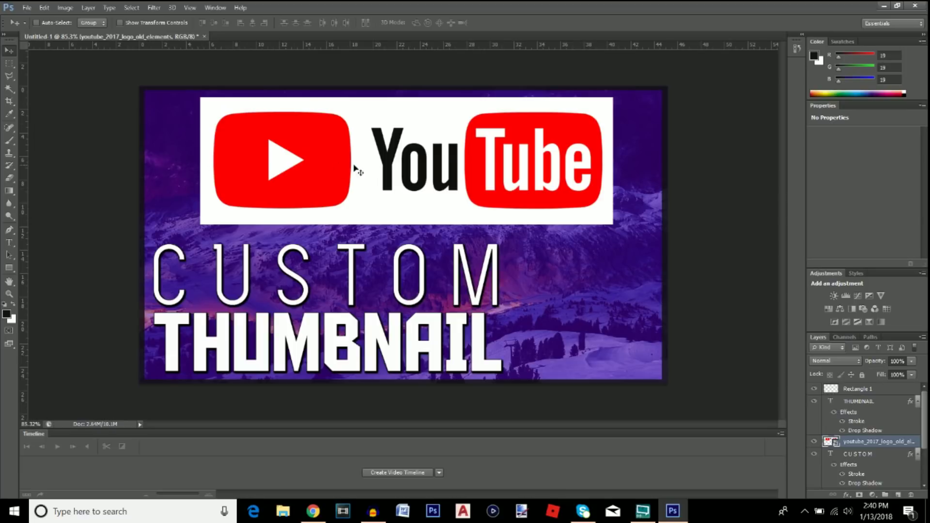
# Rasterize the logo and delete its white background and white play triangle
pyautogui.rightClick(872, 445)
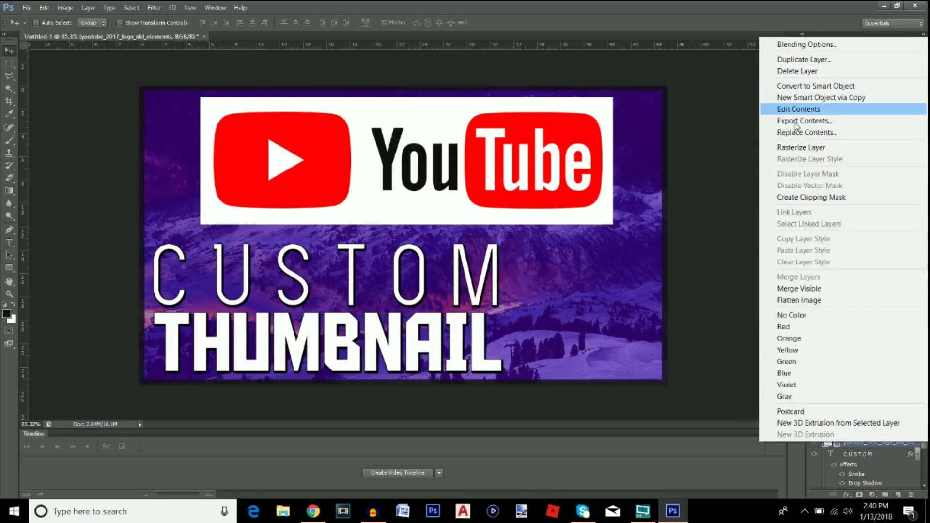
pyautogui.click(801, 146)
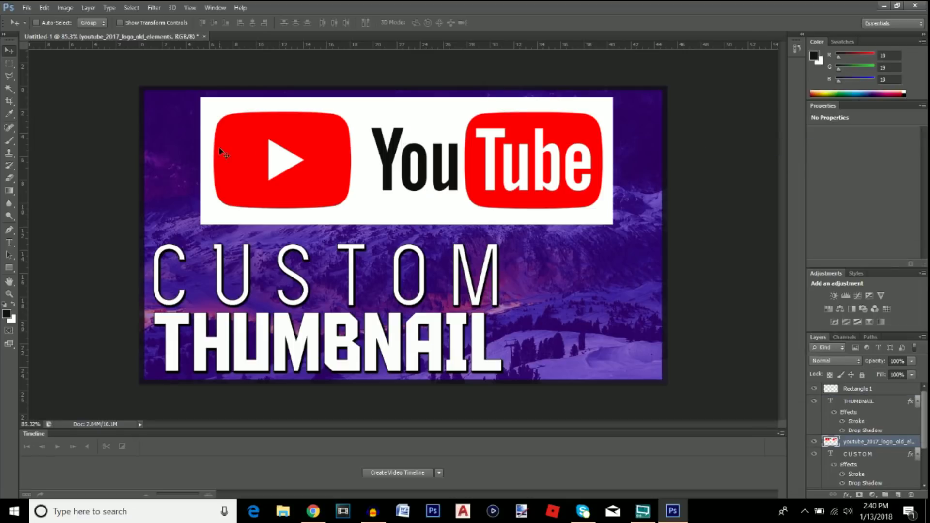
pyautogui.click(10, 90)
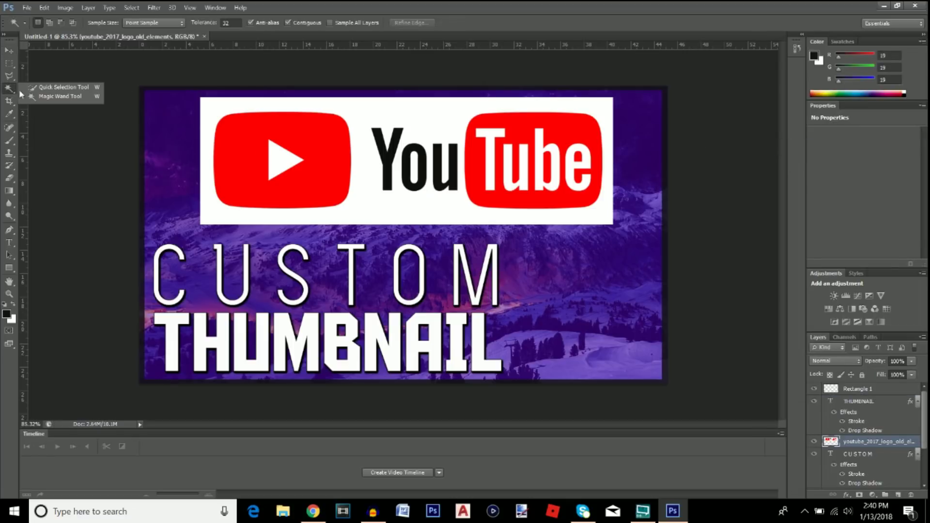
pyautogui.click(44, 98)
pyautogui.click(382, 121)
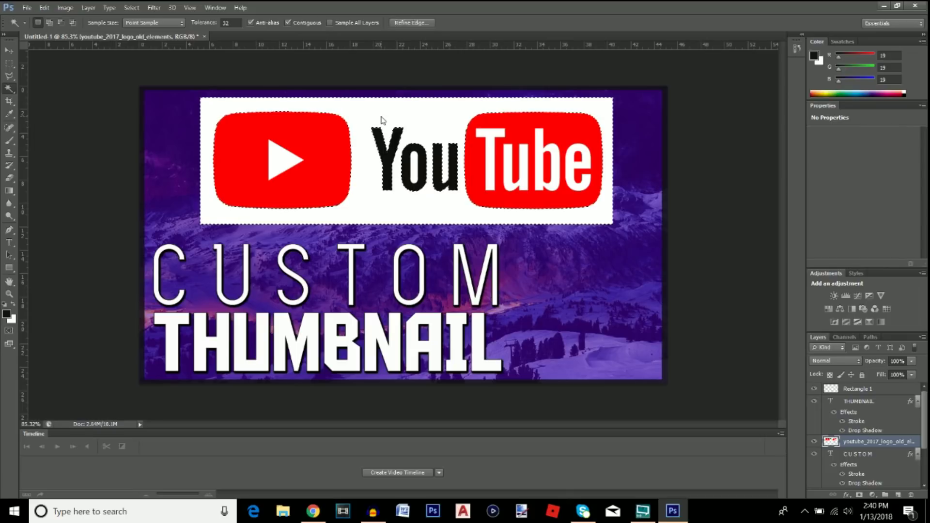
pyautogui.press('Delete')
pyautogui.click(264, 151)
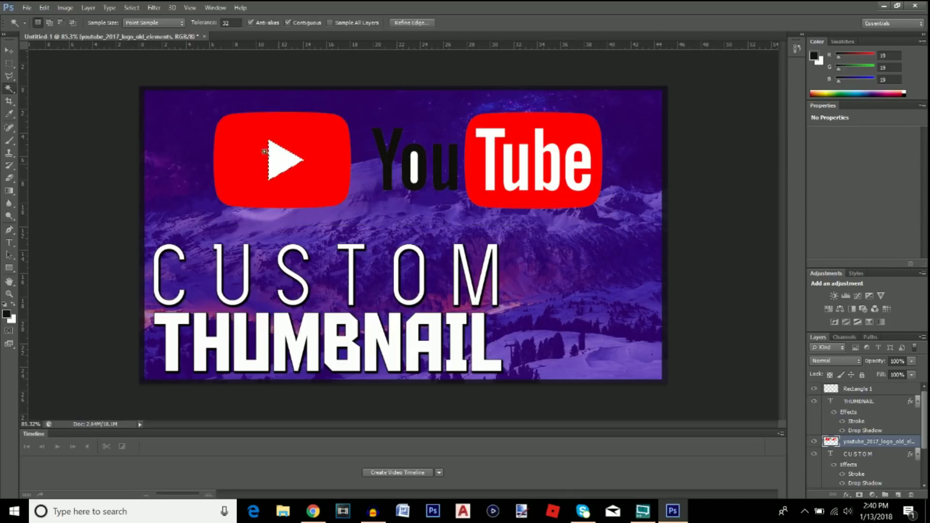
pyautogui.press('Delete')
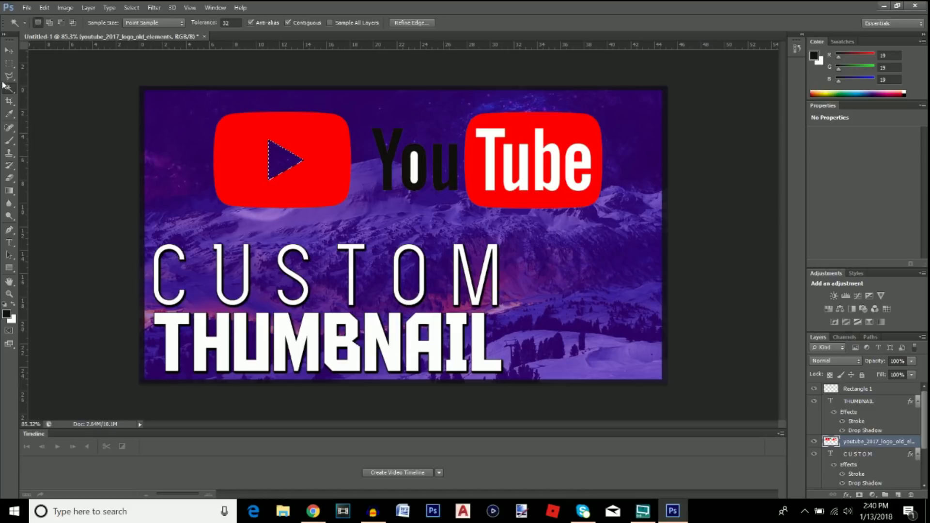
# Cut out the YouTube wordmark and move the play button beside the CUSTOM THUMBNAIL text
pyautogui.click(9, 77)
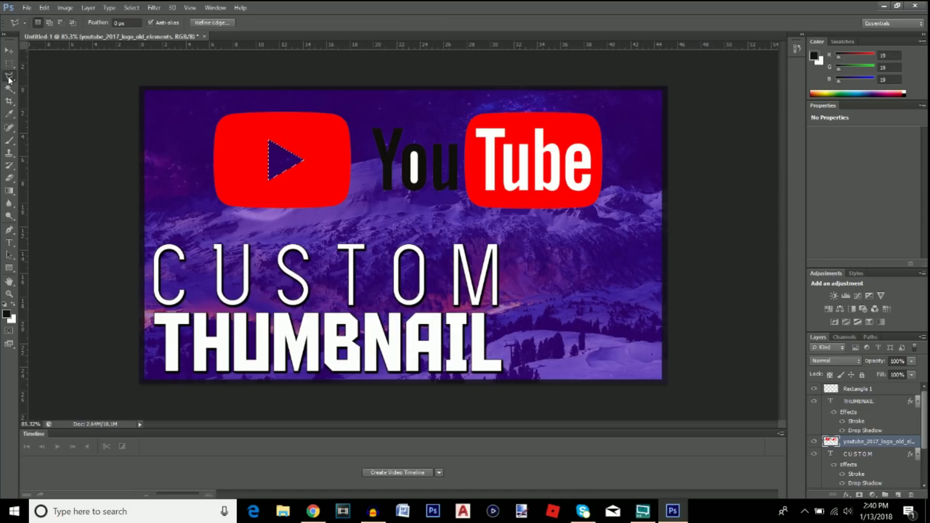
pyautogui.click(361, 98)
pyautogui.click(366, 225)
pyautogui.click(620, 225)
pyautogui.click(635, 100)
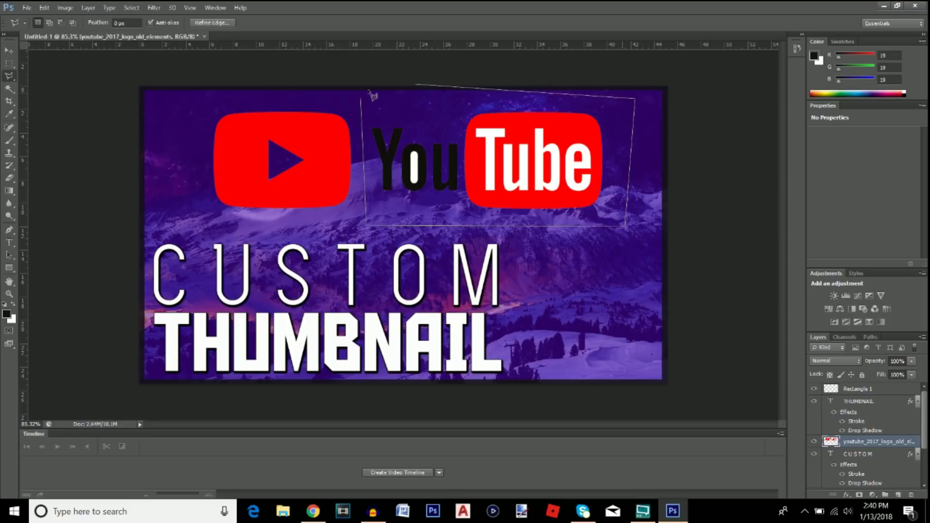
pyautogui.click(362, 100)
pyautogui.press('Delete')
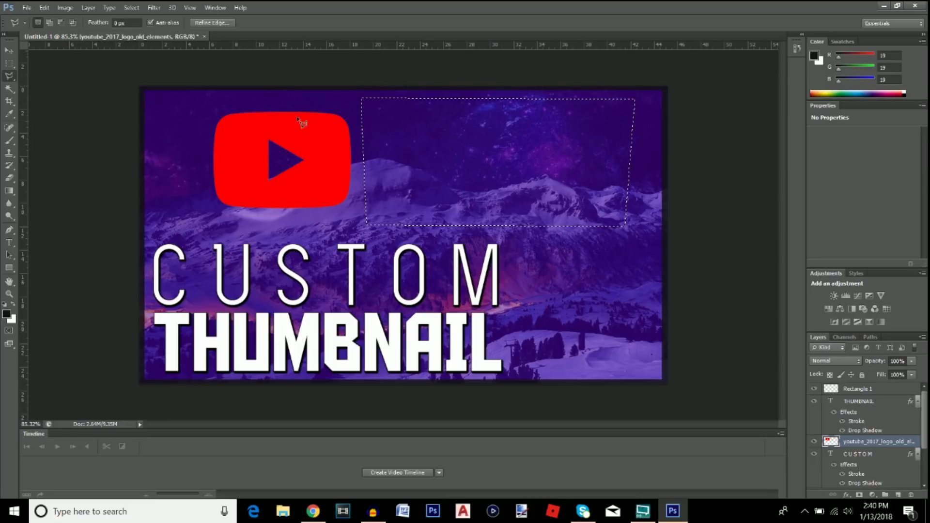
pyautogui.hotkey('ctrl', 'd')
pyautogui.press('v')
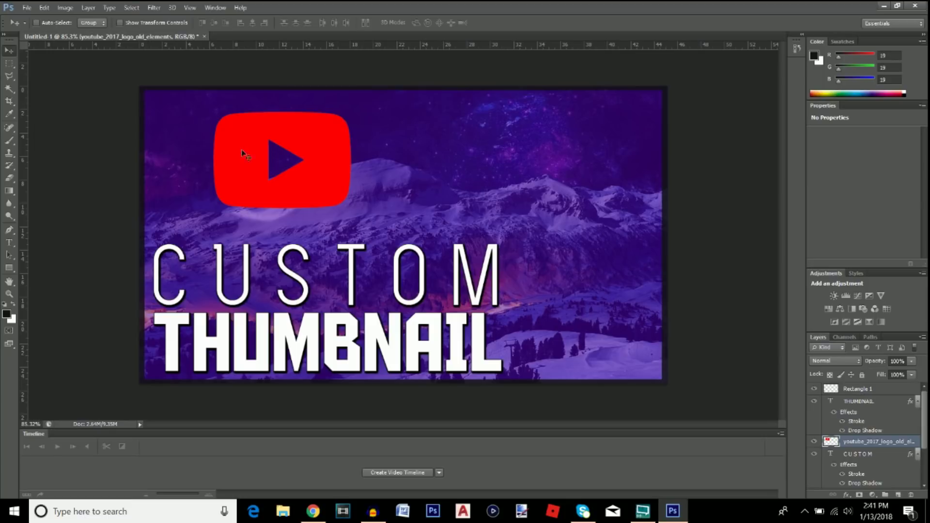
pyautogui.moveTo(304, 169)
pyautogui.mouseDown()
pyautogui.moveTo(405, 170)
pyautogui.moveTo(537, 281)
pyautogui.moveTo(553, 316)
pyautogui.mouseUp()
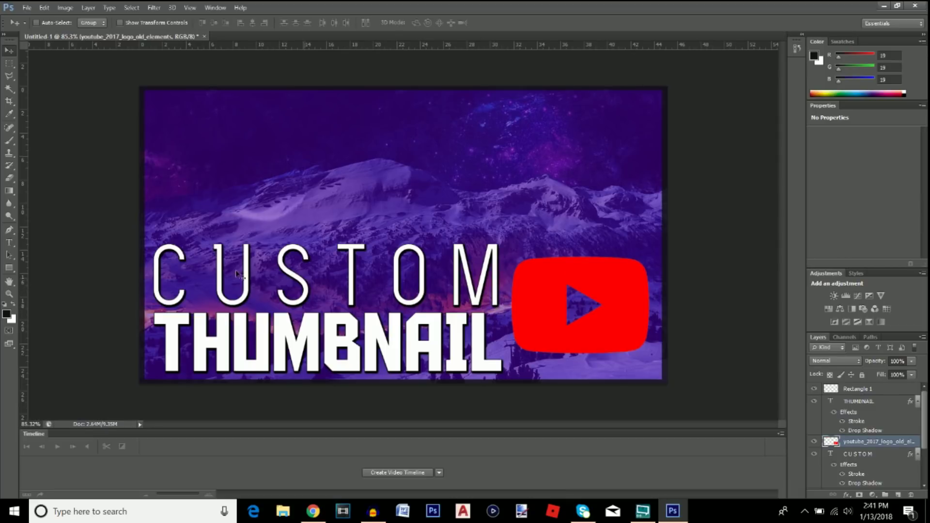
# Draw a near-black (#131313) rectangle over the text and play button, and place it beneath them
pyautogui.click(9, 268)
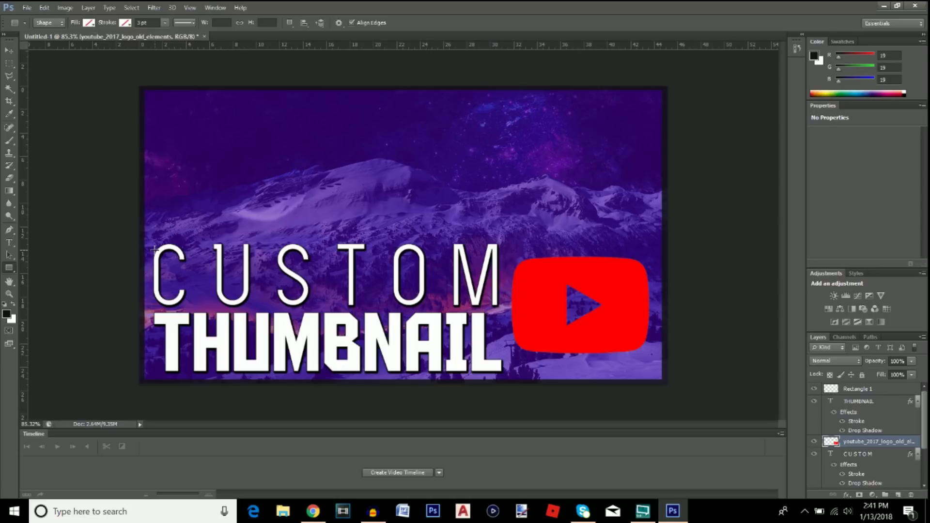
pyautogui.moveTo(154, 249); pyautogui.dragTo(675, 368)
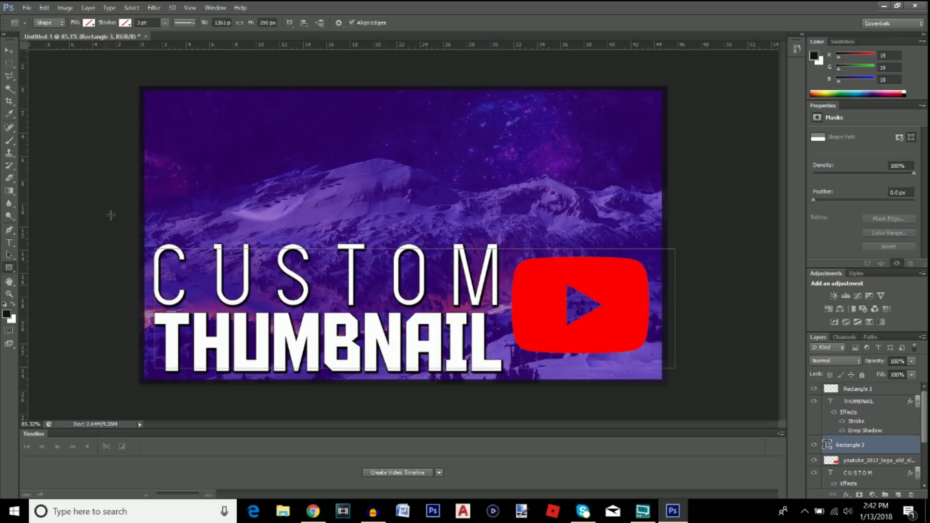
pyautogui.click(89, 24)
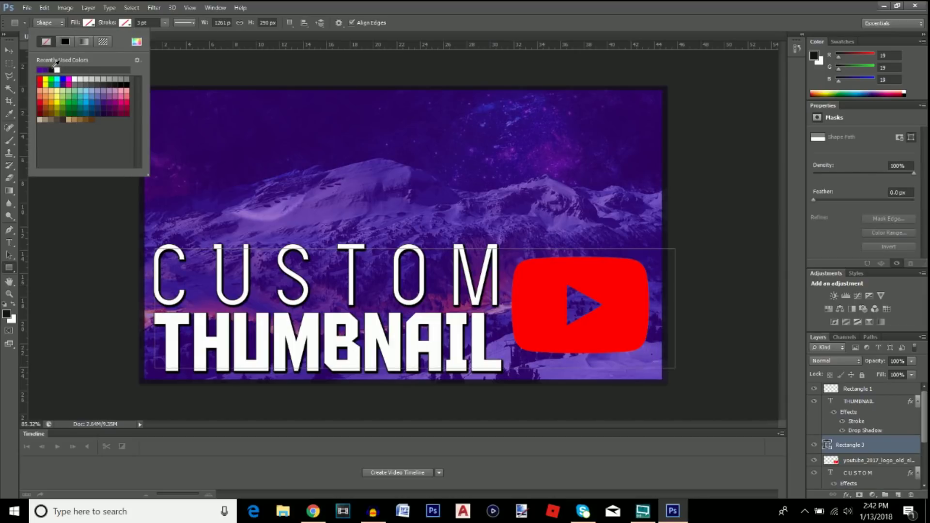
pyautogui.click(136, 43)
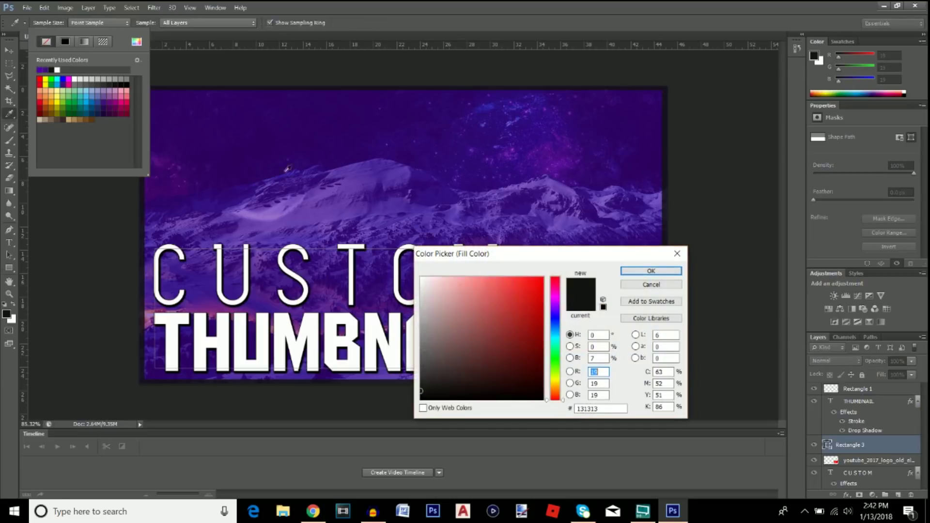
pyautogui.moveTo(421, 395)
pyautogui.mouseDown()
pyautogui.moveTo(421, 406)
pyautogui.moveTo(419, 388)
pyautogui.mouseUp()
pyautogui.click(651, 271)
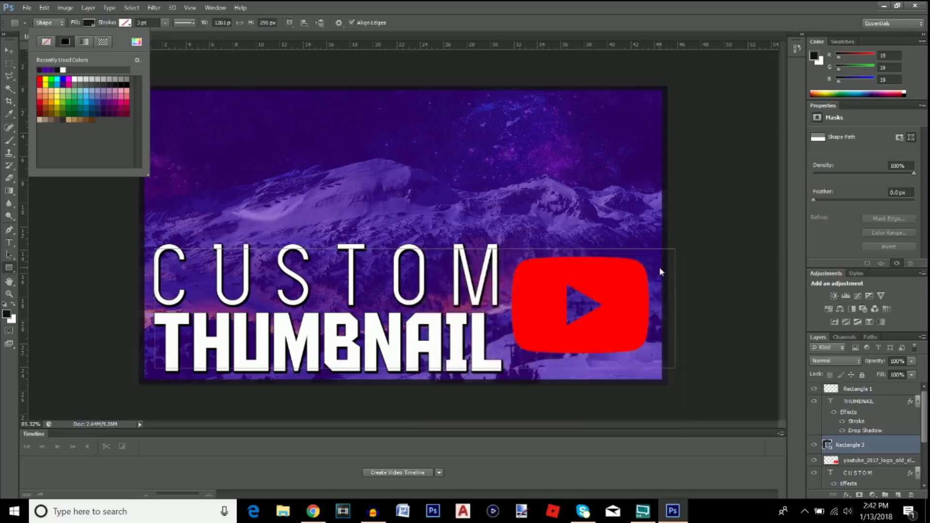
pyautogui.click(89, 24)
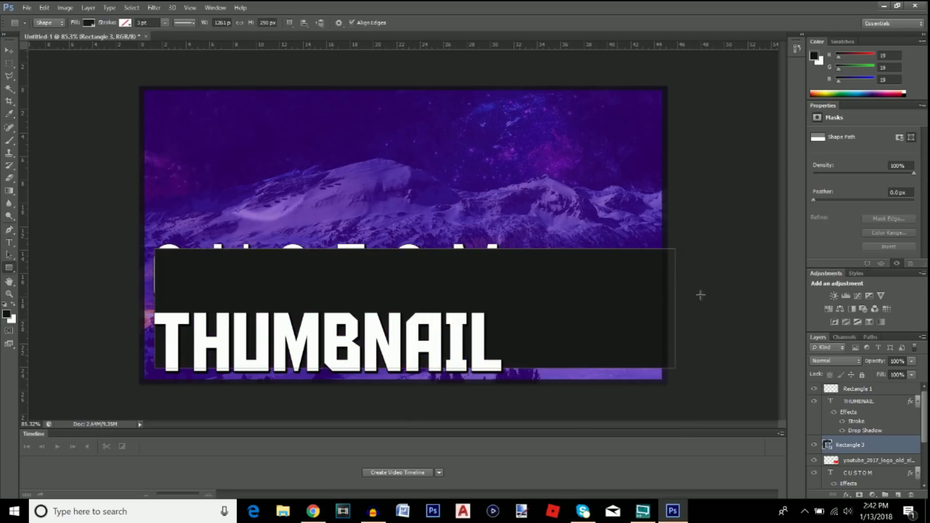
pyautogui.moveTo(857, 445)
pyautogui.mouseDown()
pyautogui.moveTo(857, 480)
pyautogui.moveTo(853, 455)
pyautogui.mouseUp()
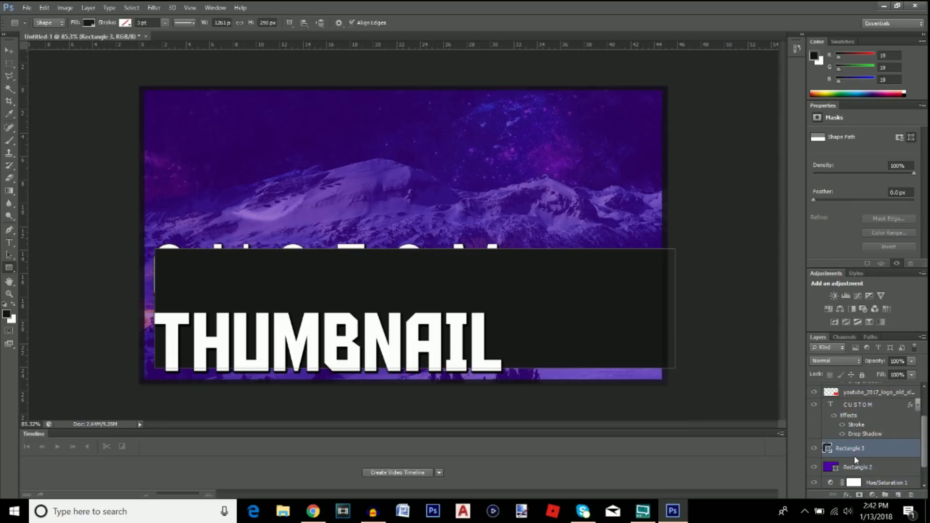
# Move the Rectangle 1 layer below the Rectangle 3 band in the Layers panel
pyautogui.click(9, 51)
pyautogui.click(864, 406)
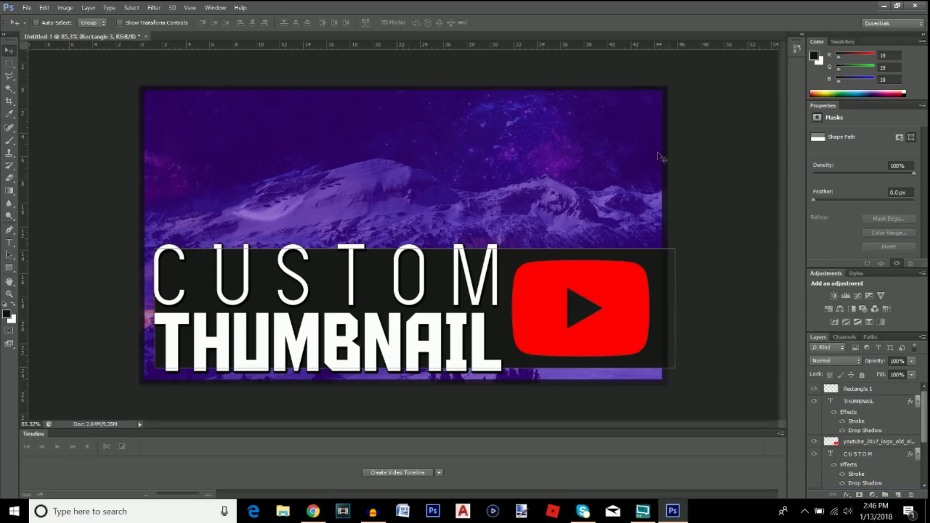
pyautogui.click(858, 392)
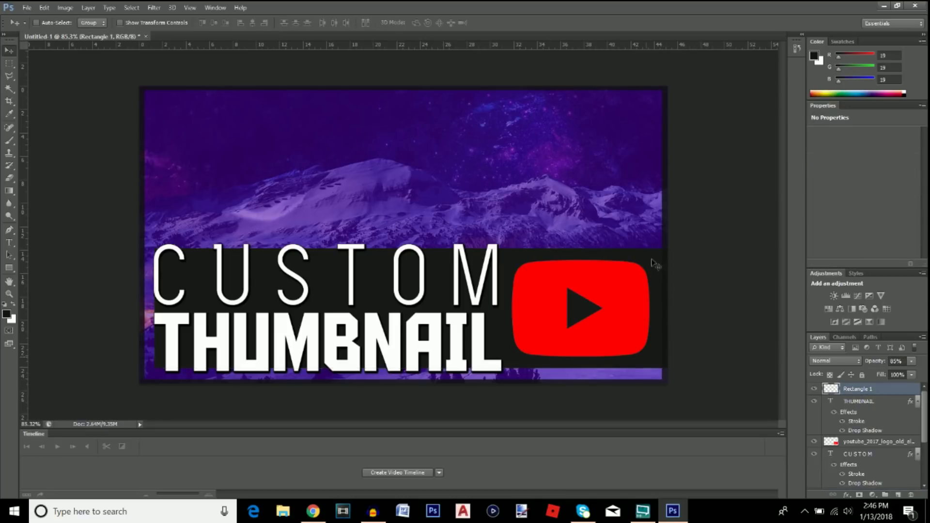
pyautogui.moveTo(858, 390); pyautogui.dragTo(854, 453)
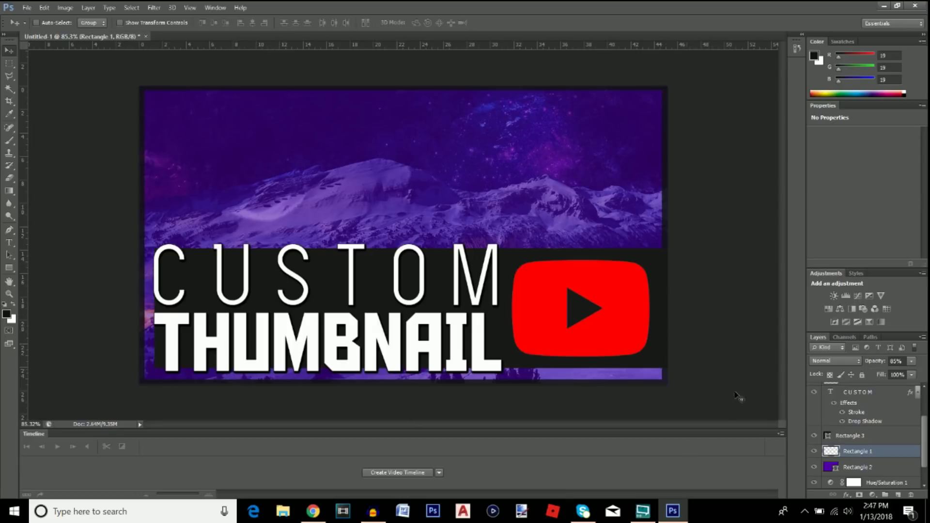
# Select the THUMBNAIL, logo, CUSTOM and Rectangle 3 layers together
pyautogui.scroll(2, 884, 468)
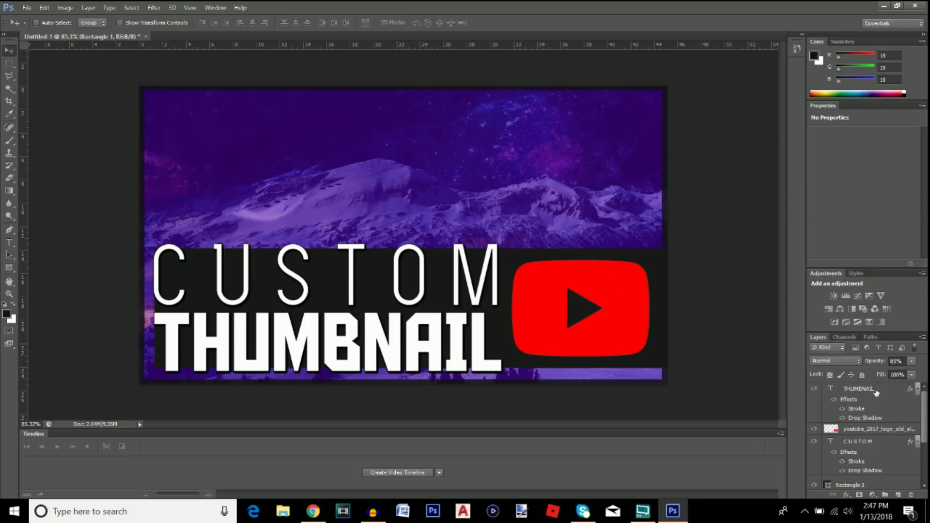
pyautogui.click(859, 390)
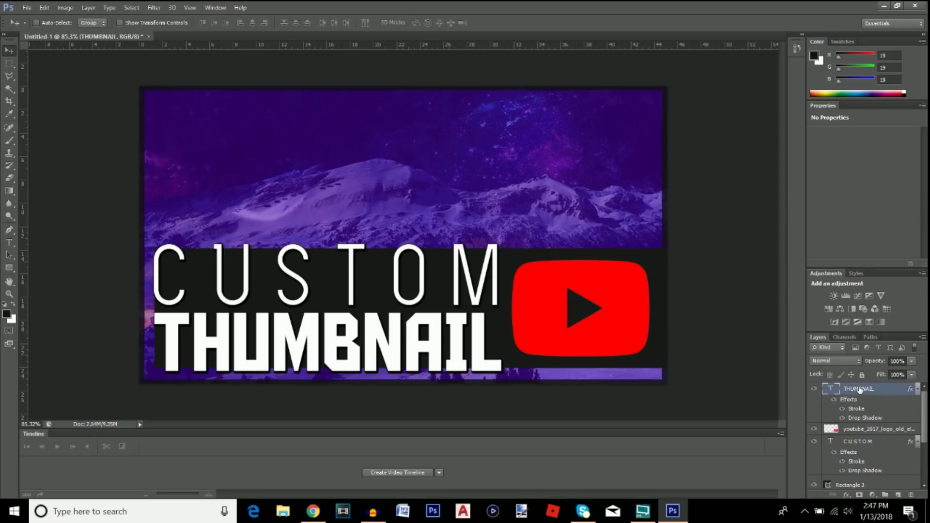
pyautogui.keyDown('shift'); pyautogui.click(871, 430); pyautogui.keyUp('shift')
pyautogui.keyDown('shift'); pyautogui.click(879, 467); pyautogui.keyUp('shift')
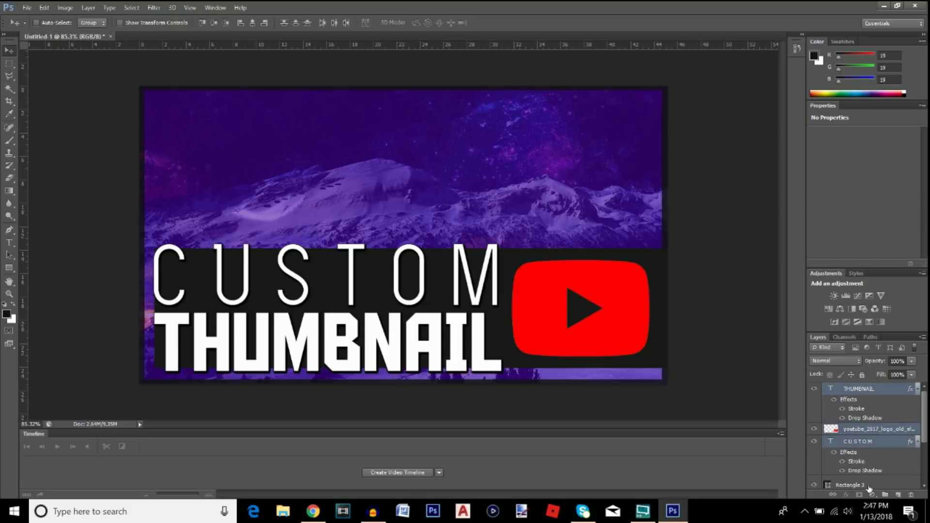
pyautogui.keyDown('shift'); pyautogui.click(868, 487); pyautogui.keyUp('shift')
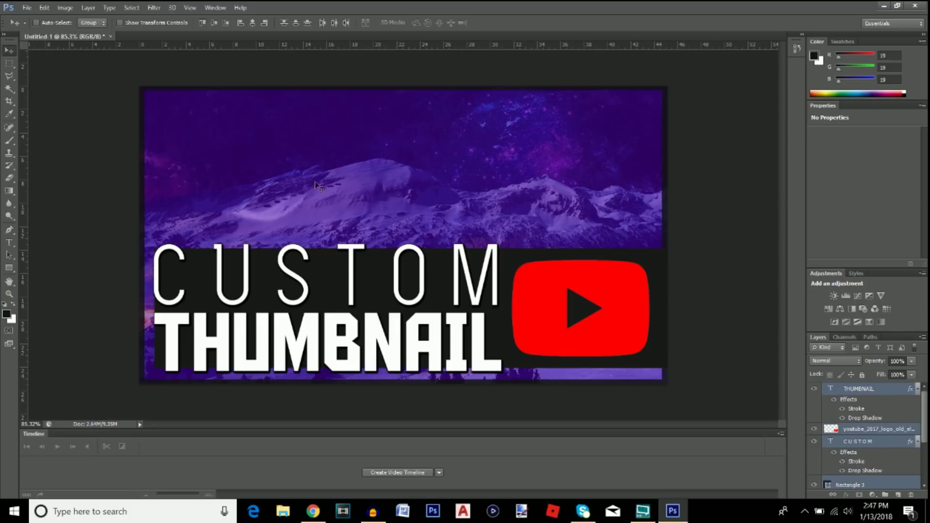
pyautogui.click(44, 7)
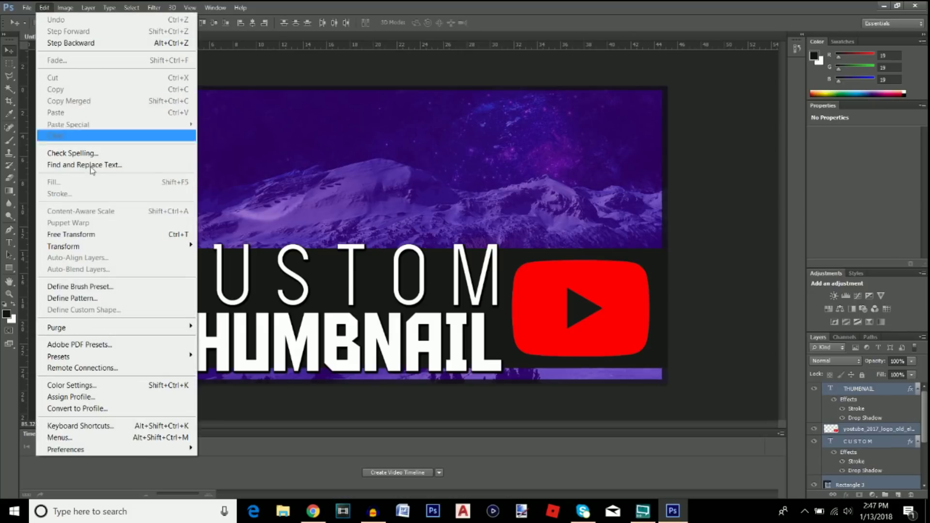
pyautogui.moveTo(121, 250)
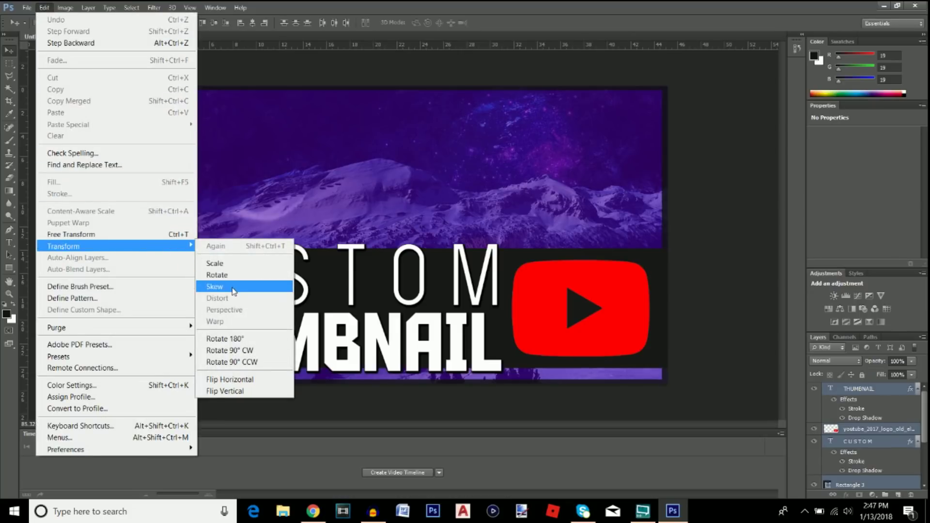
pyautogui.click(235, 289)
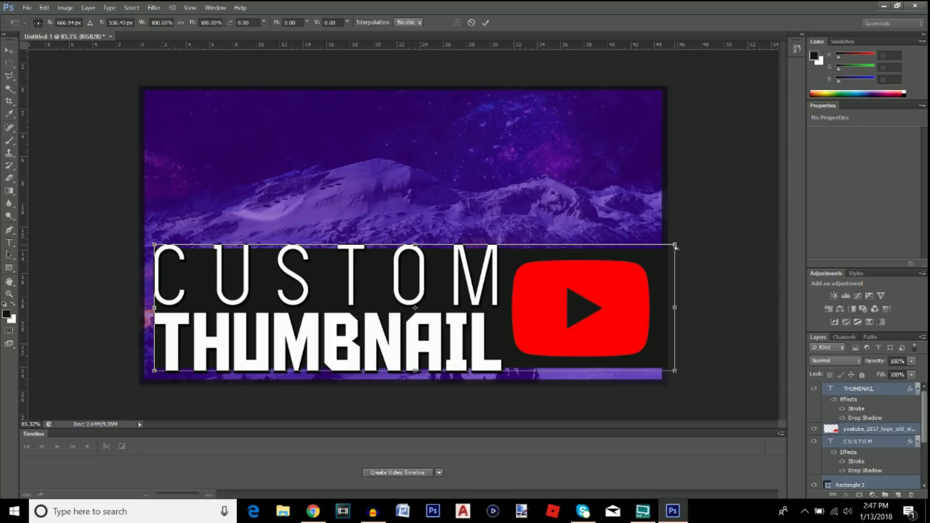
pyautogui.moveTo(675, 246); pyautogui.dragTo(699, 247)
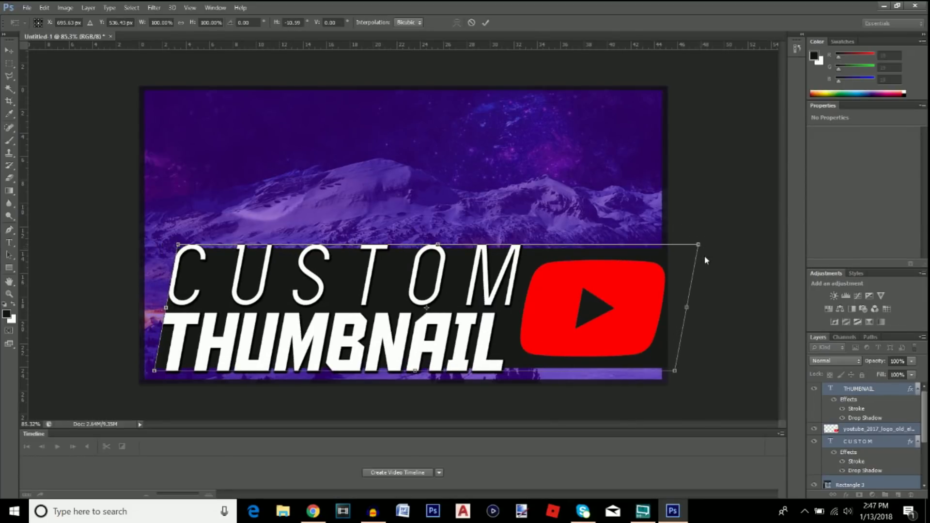
pyautogui.click(9, 50)
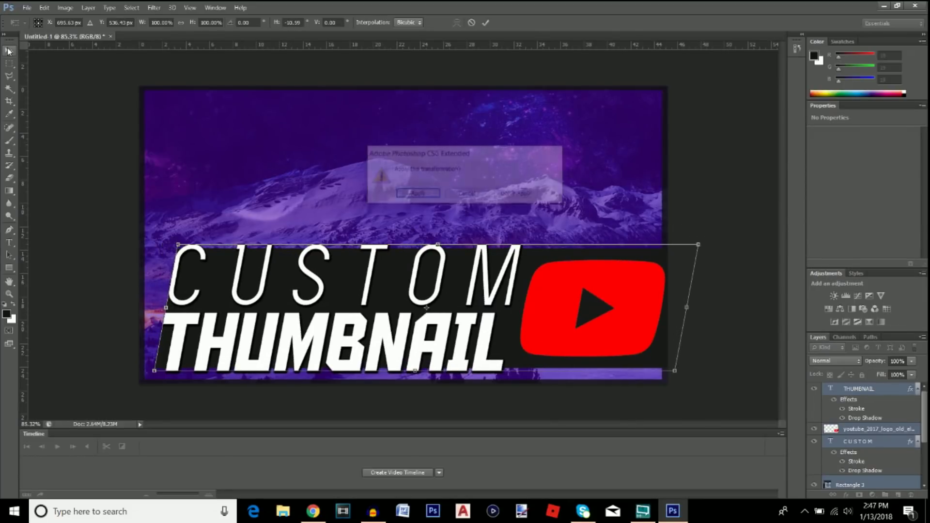
pyautogui.click(528, 195)
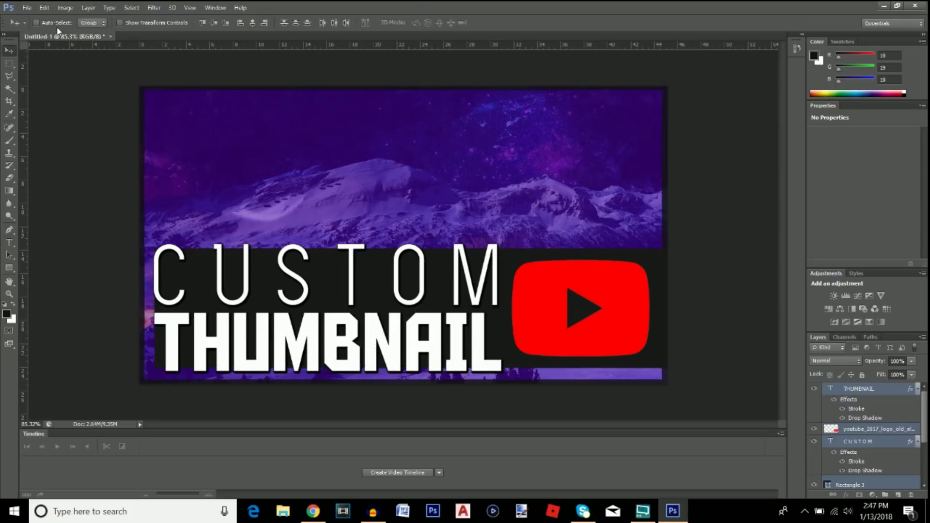
# Skew the band, lettering and play button about -5.09° so the right side rises, then commit
pyautogui.click(44, 7)
pyautogui.moveTo(124, 247)
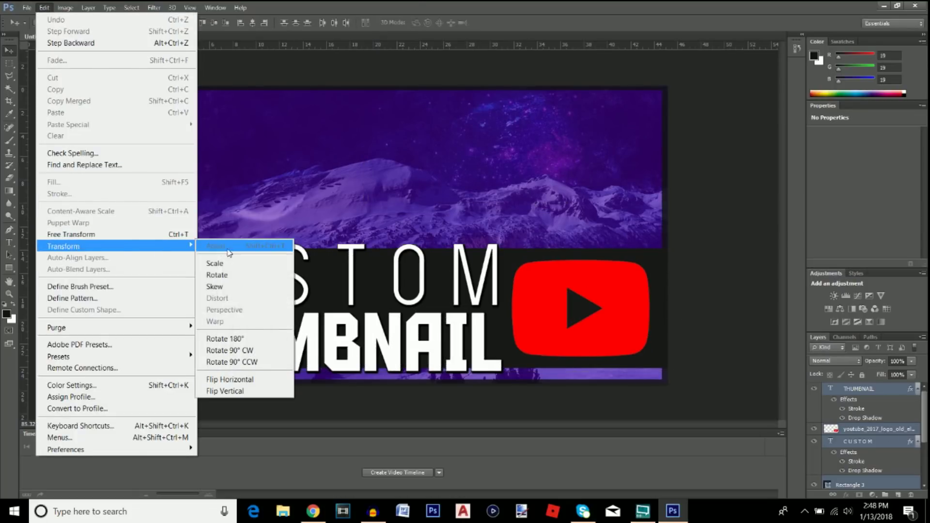
pyautogui.click(224, 289)
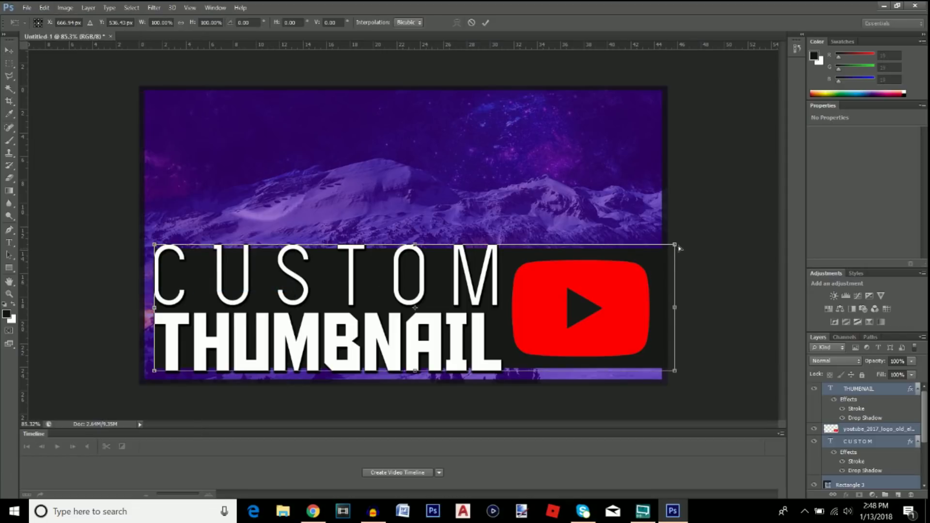
pyautogui.moveTo(675, 248); pyautogui.dragTo(674, 167)
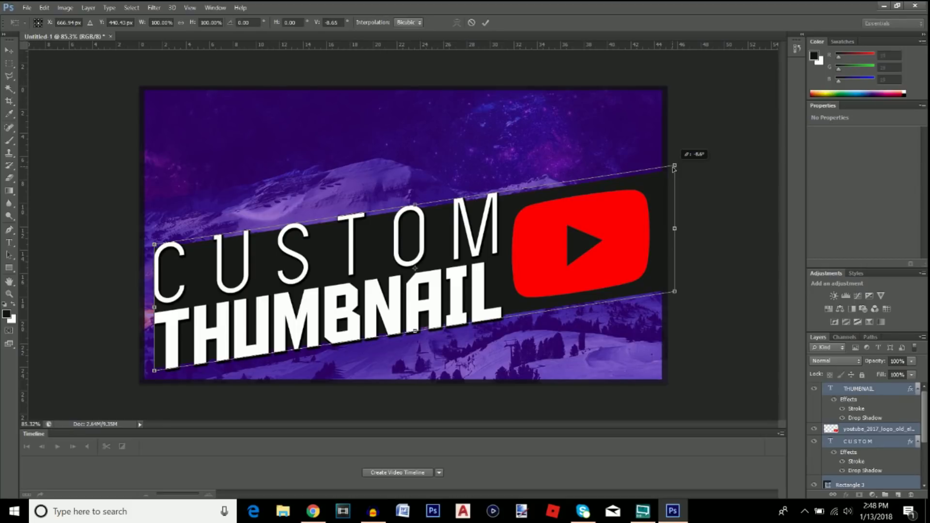
pyautogui.moveTo(674, 168); pyautogui.dragTo(676, 202)
pyautogui.click(9, 49)
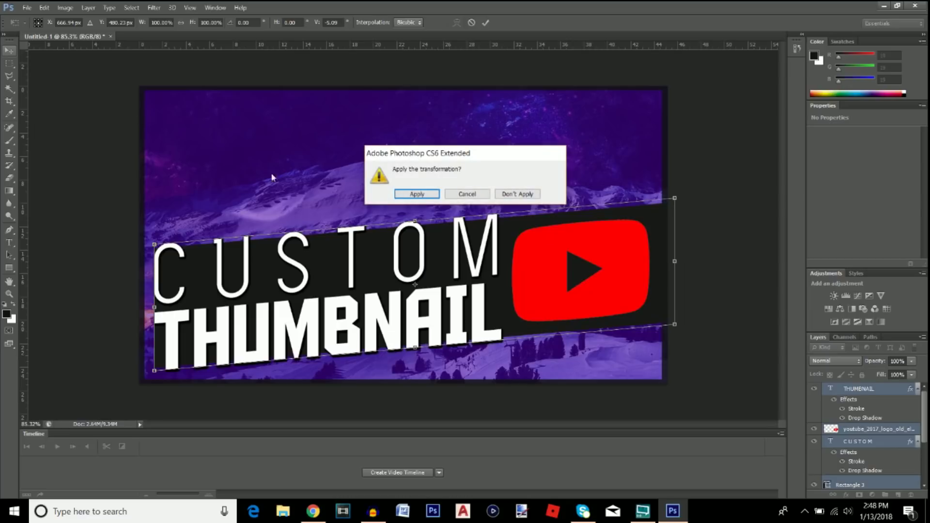